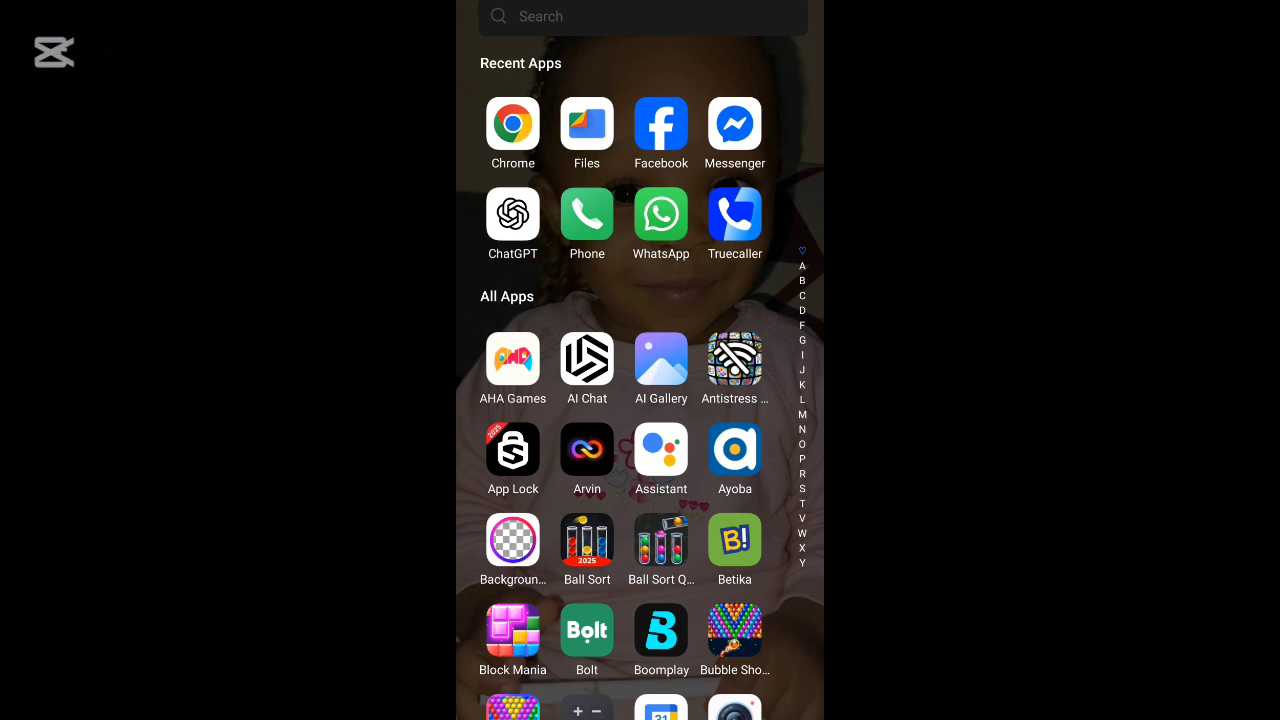
- Open the details of the video published Jun 6, 2025 in YouTube Studio through Chrome and expand its additional settings
left_click(513, 123)
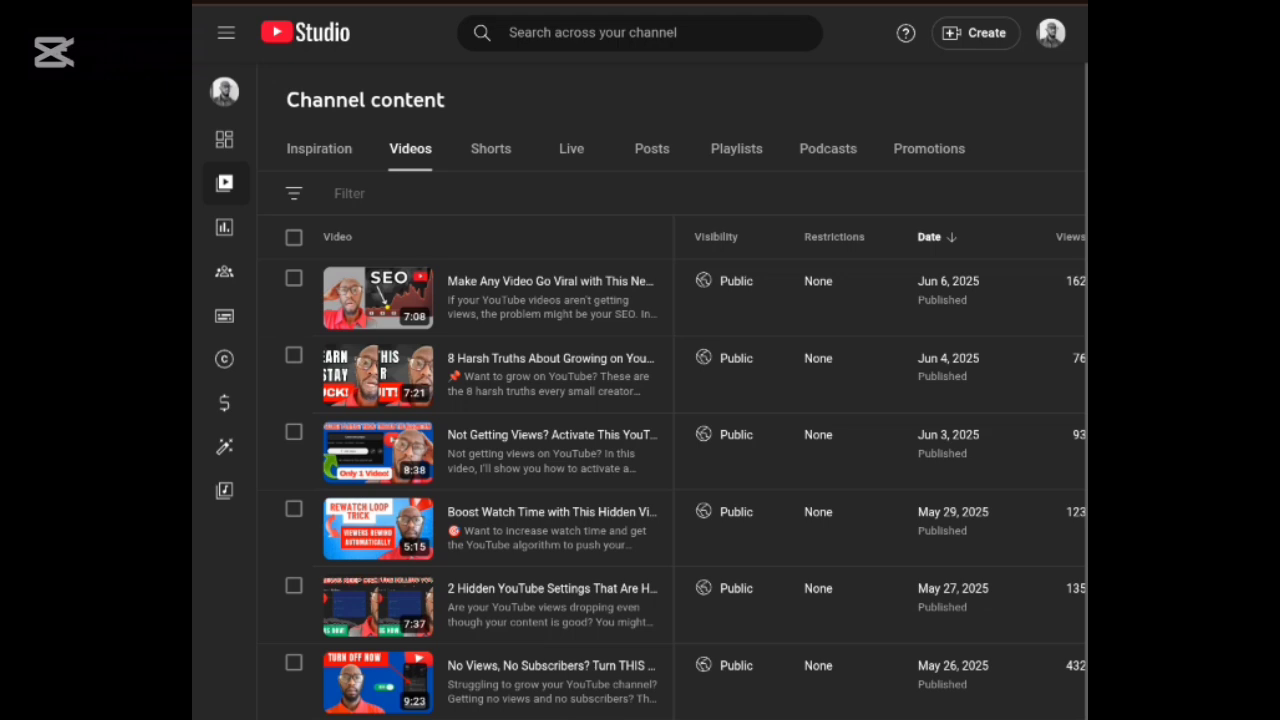
left_click(550, 281)
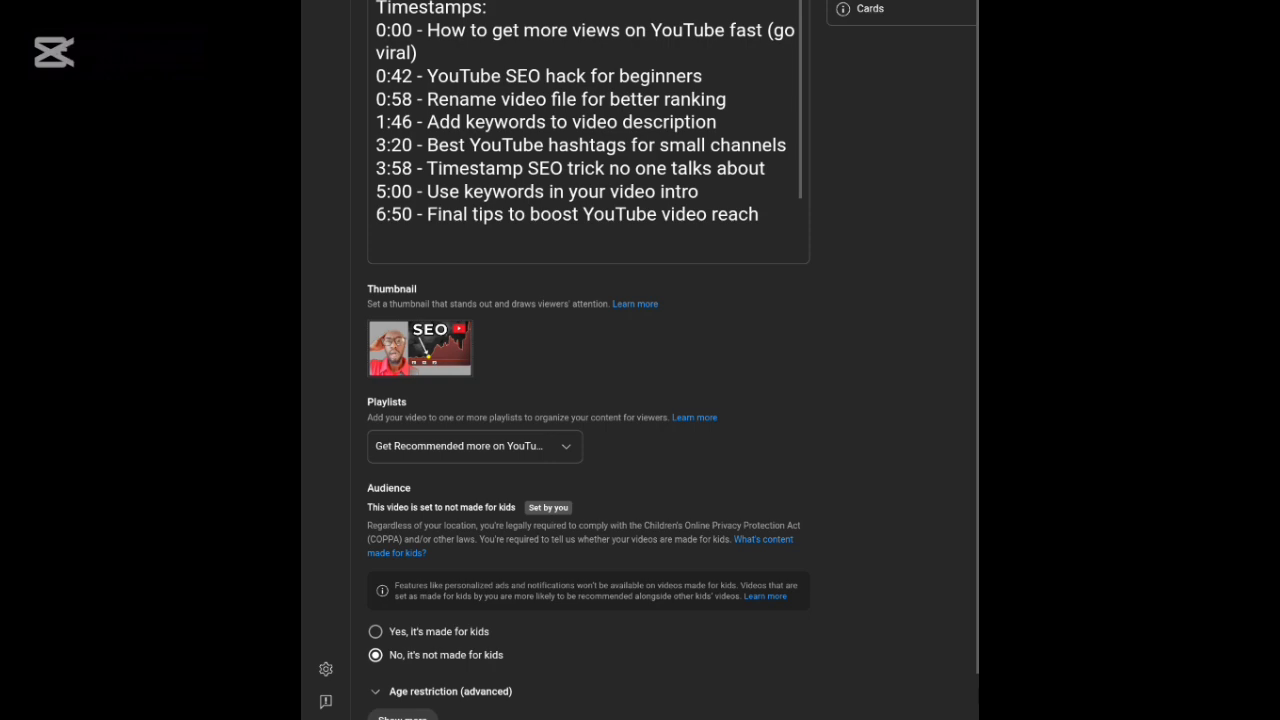
scroll(820, 29, "down", 1)
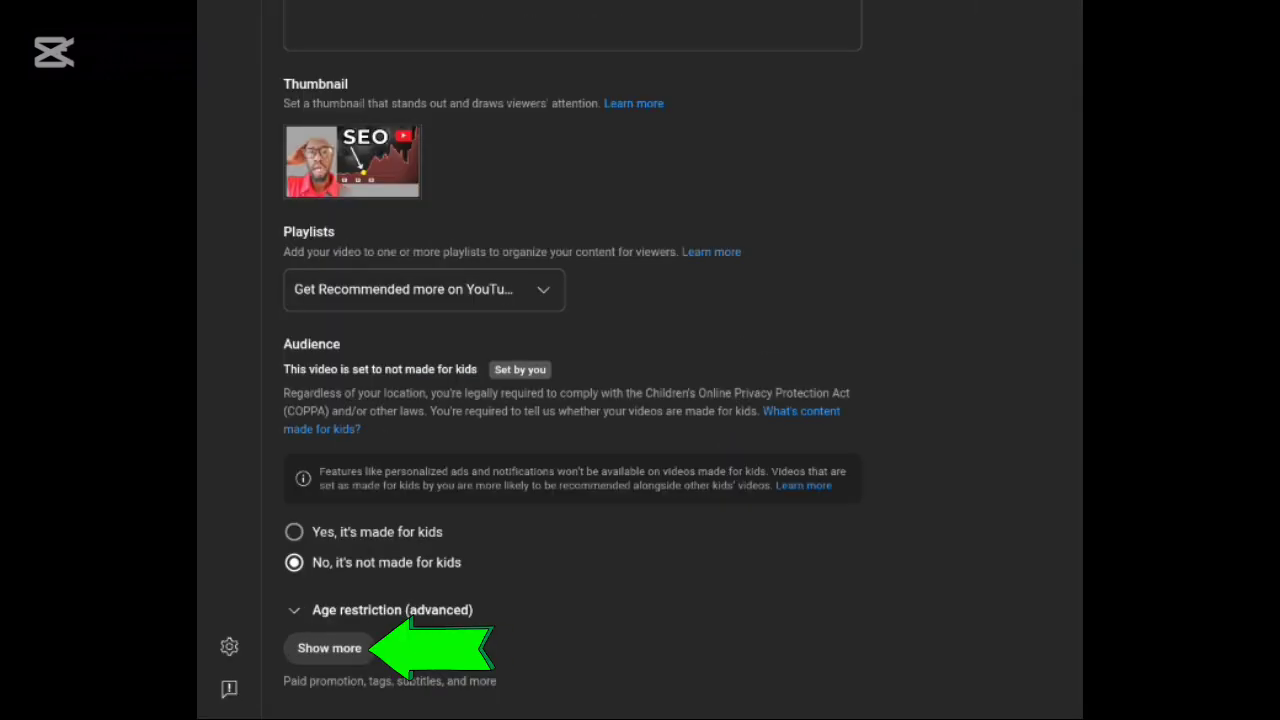
left_click(335, 652)
- Turn off the video's "Show how many viewers like this video" option under Comments and ratings
scroll(742, 297, "down", 1)
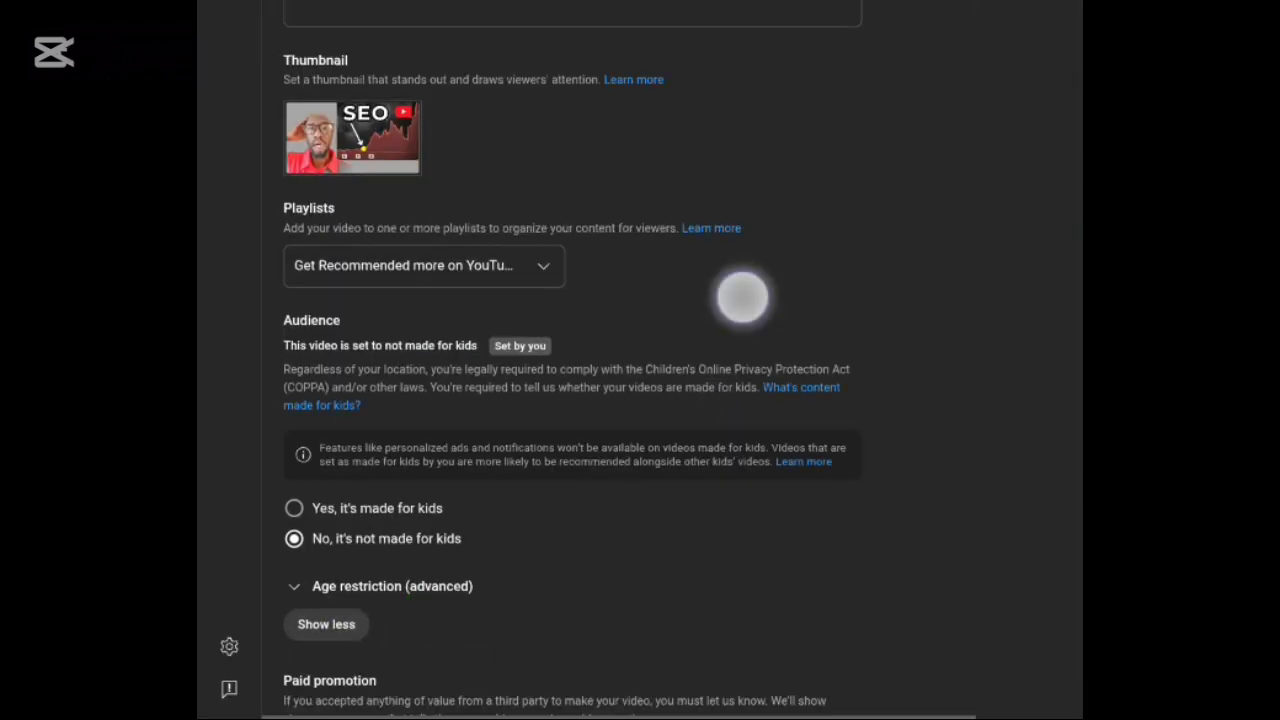
scroll(742, 297, "down", 15)
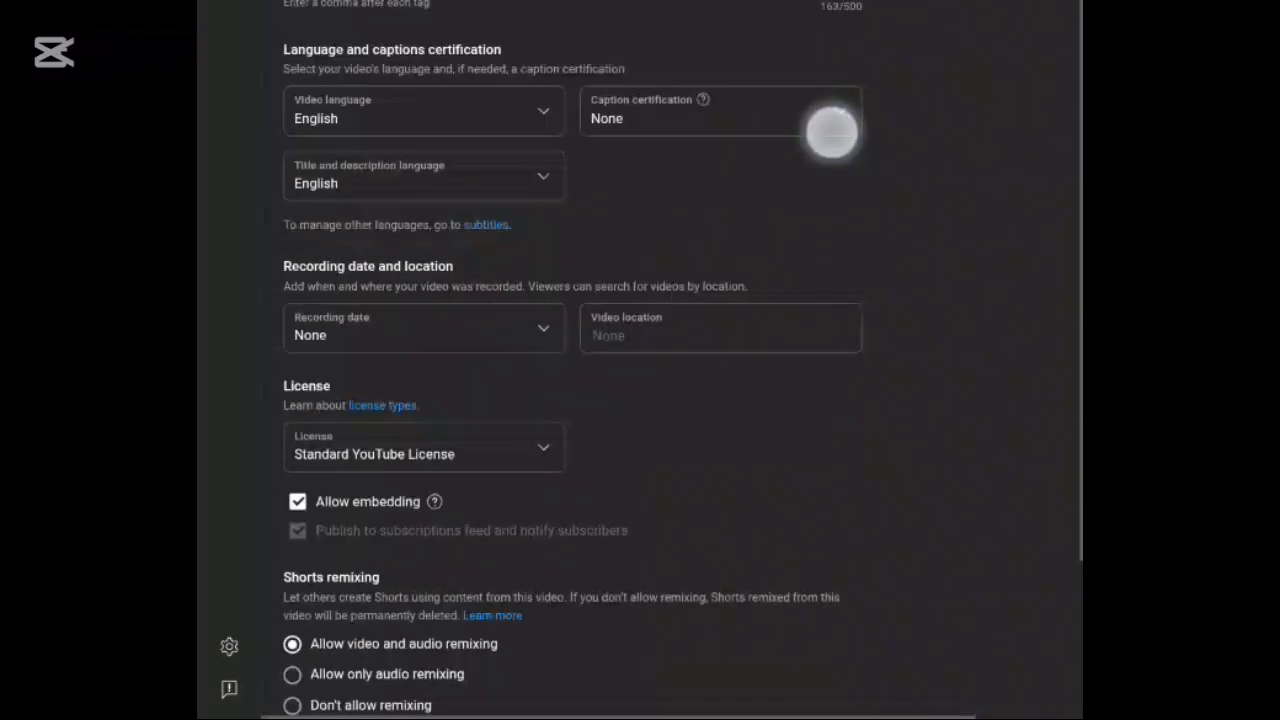
scroll(794, 309, "down", 4)
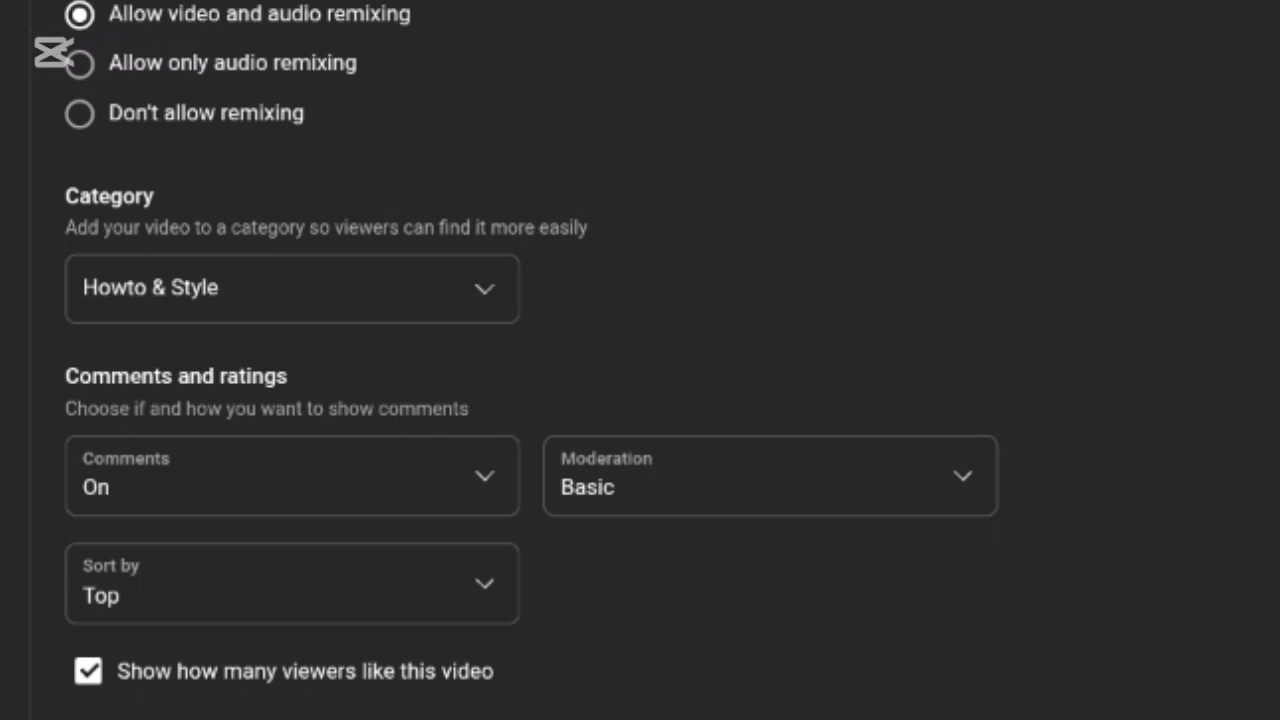
left_click(88, 671)
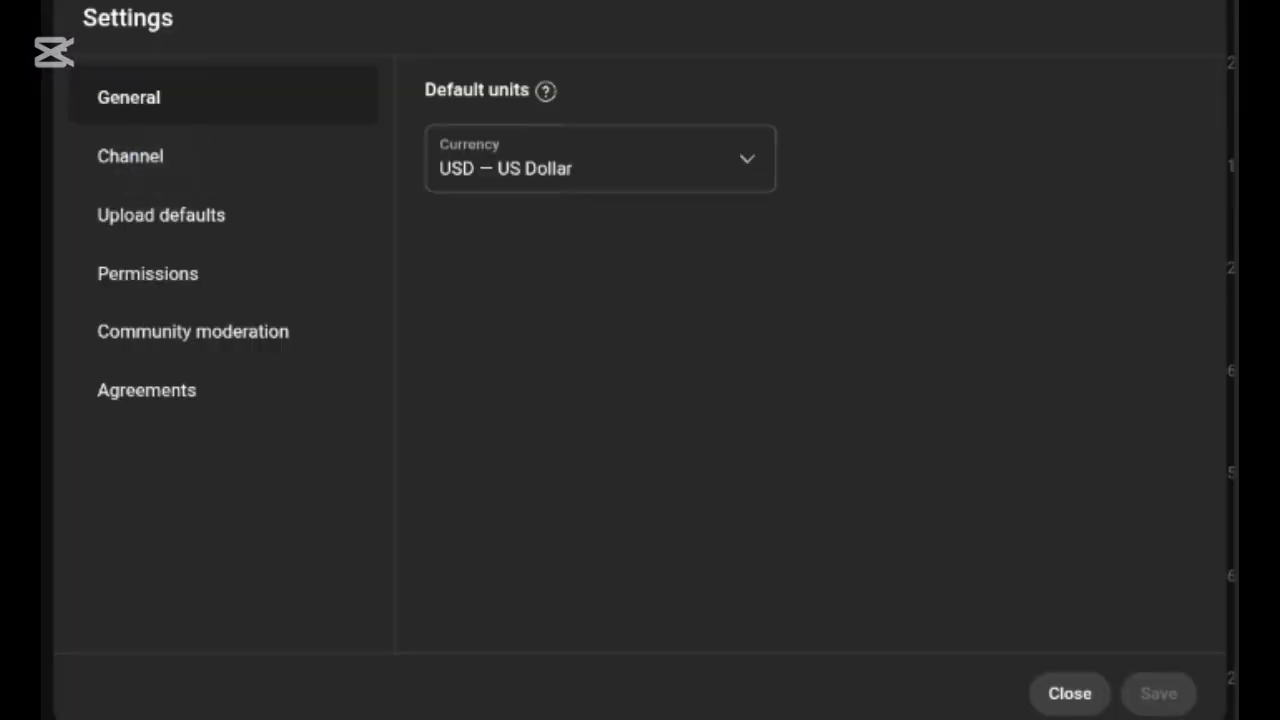
- Open the channel's advanced settings and view the Advertisements and Clips options
left_click(130, 156)
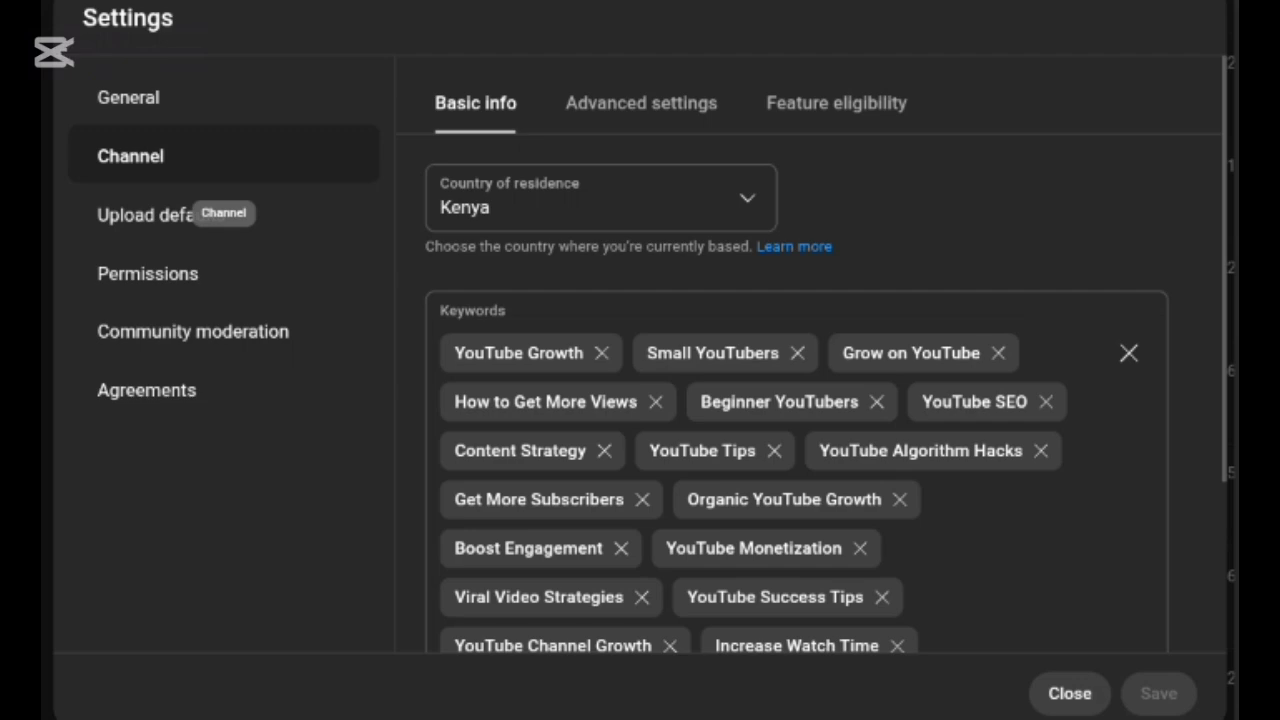
left_click(660, 102)
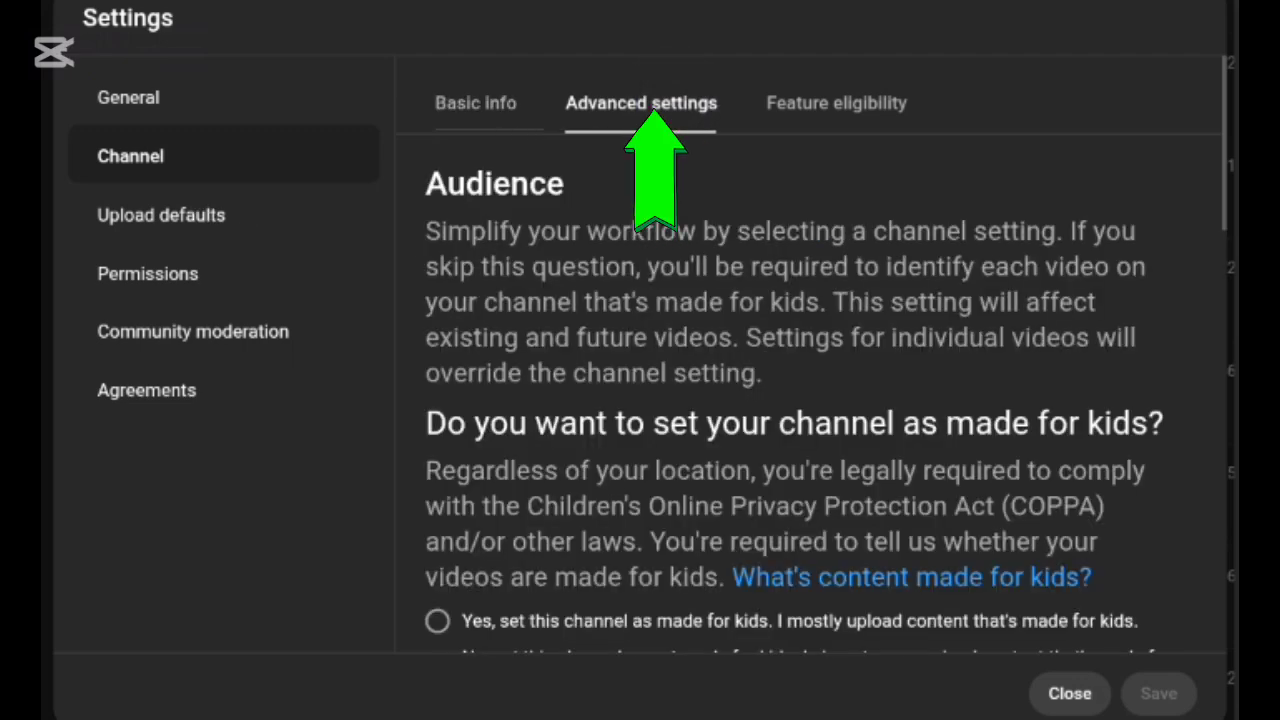
scroll(1071, 134, "down", 11)
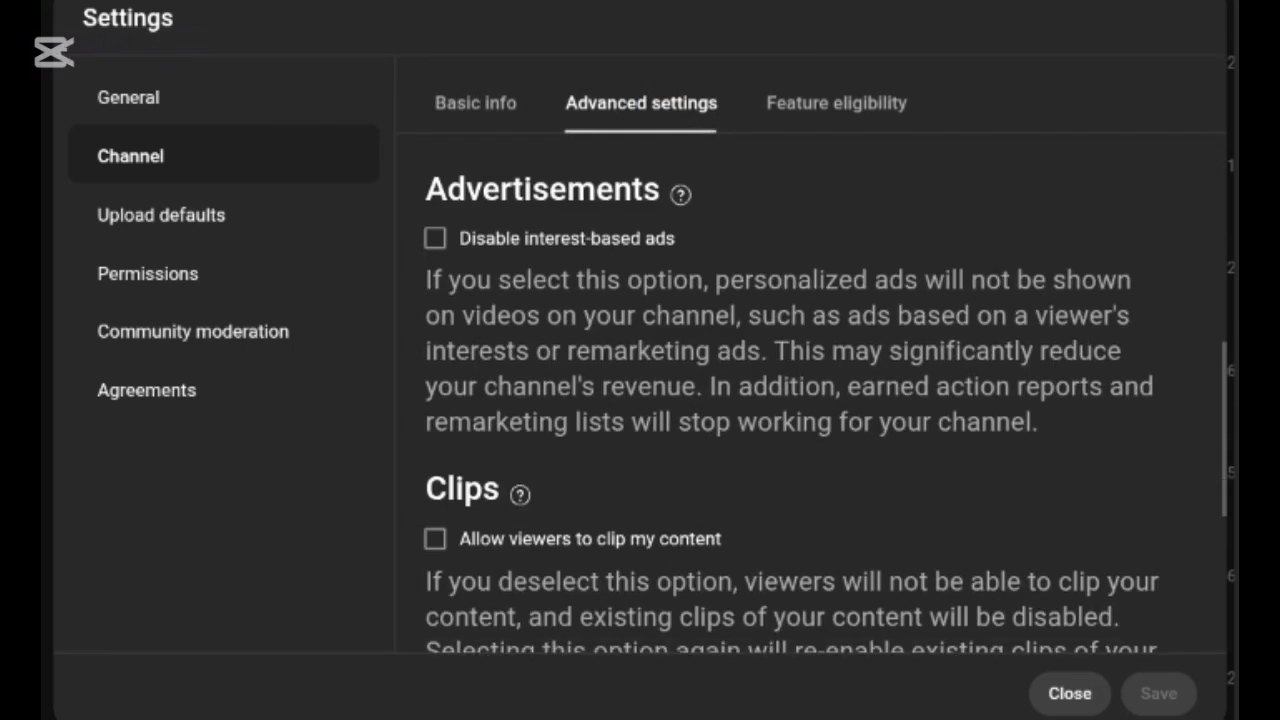
scroll(1043, 280, "up", 2)
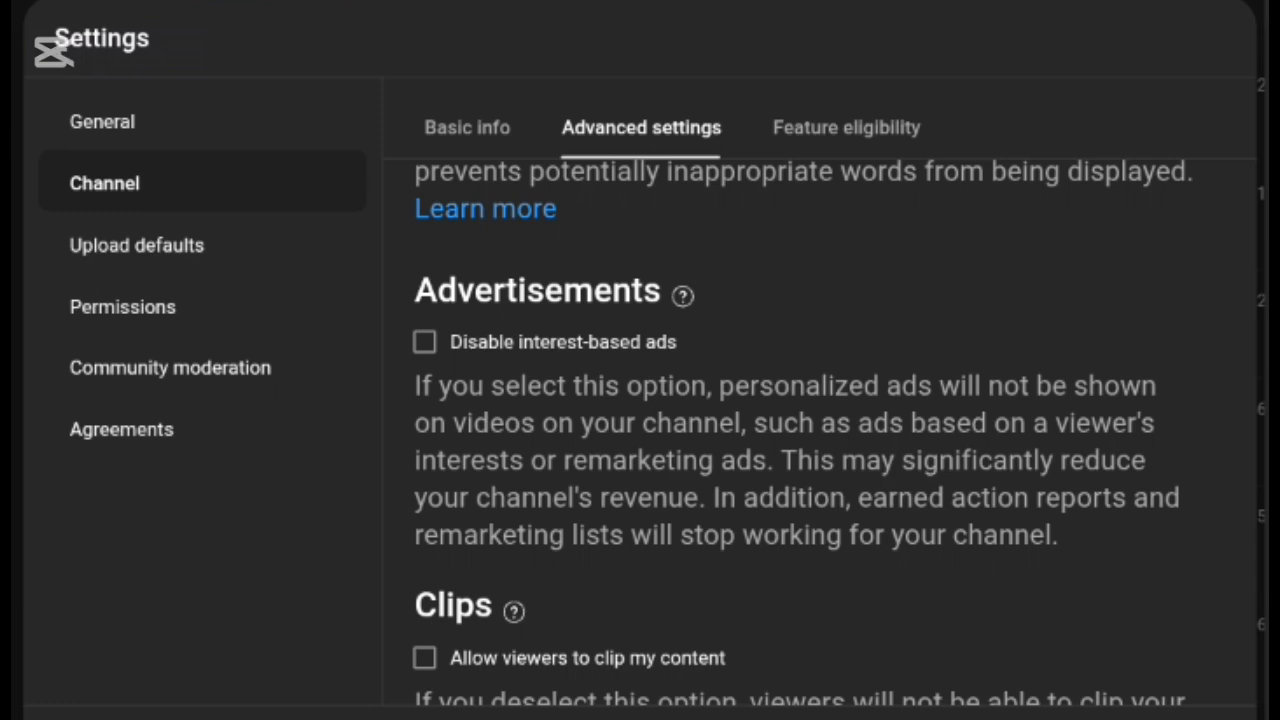
- Review the channel-wide made-for-kids audience options in the advanced settings
left_click_drag(943, 365, 945, 700)
left_click_drag(1043, 349, 1010, 675)
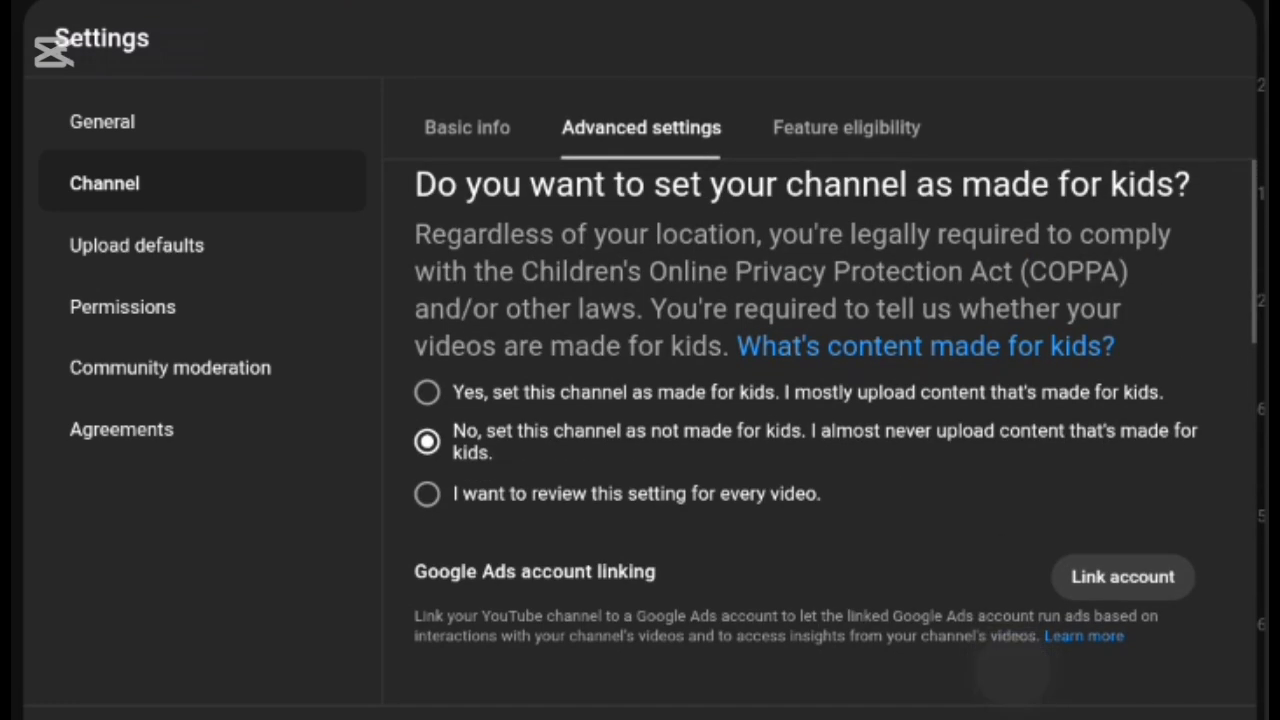
left_click_drag(948, 365, 948, 442)
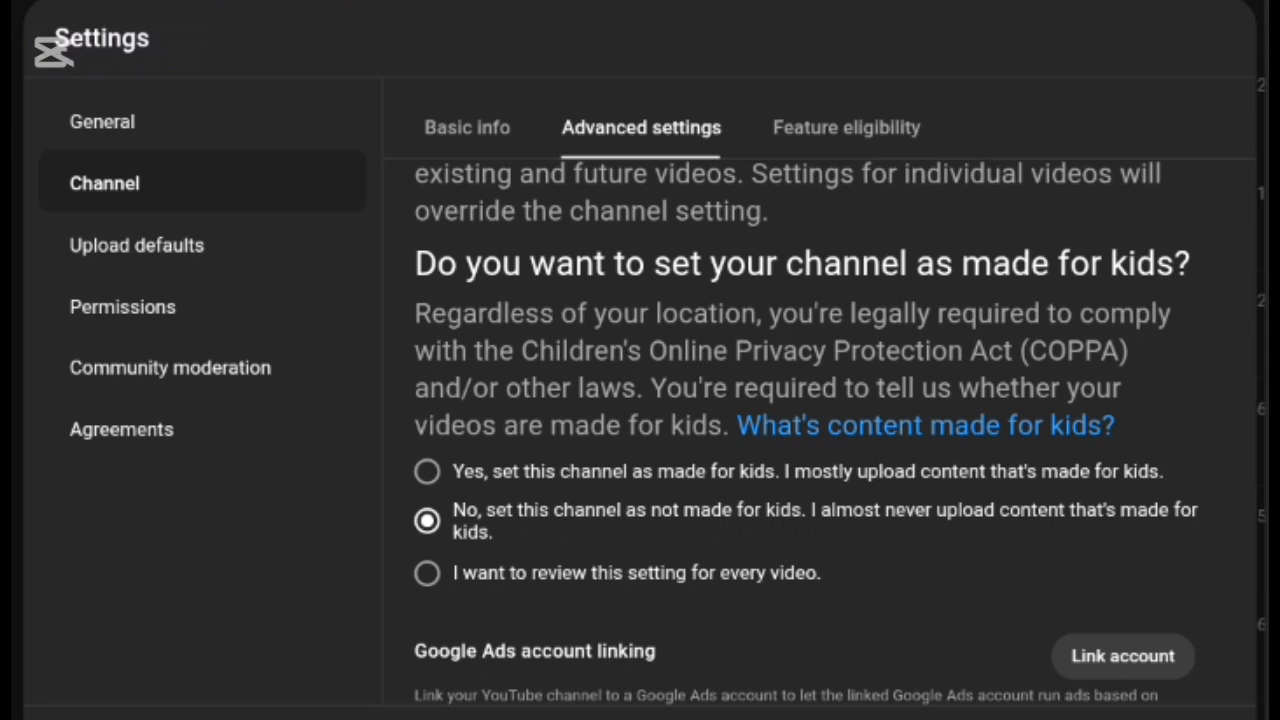
scroll(1014, 314, "down", 3)
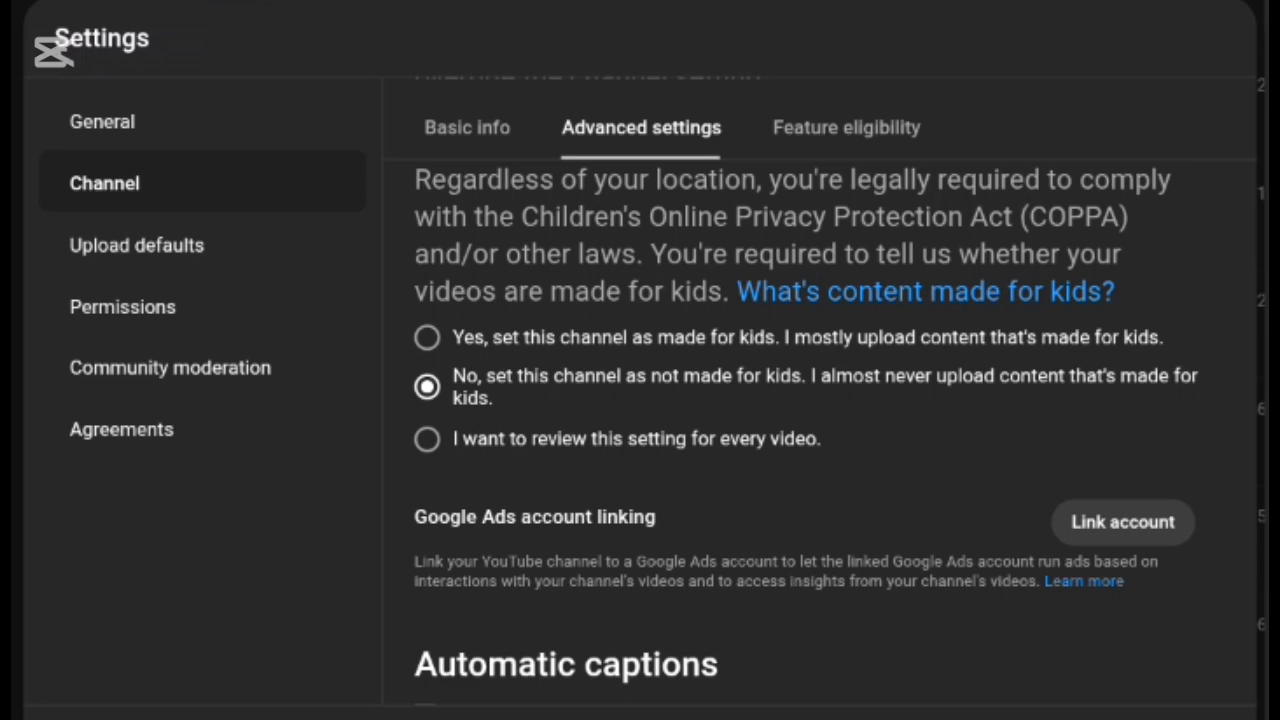
scroll(943, 537, "up", 4)
scroll(943, 320, "down", 5)
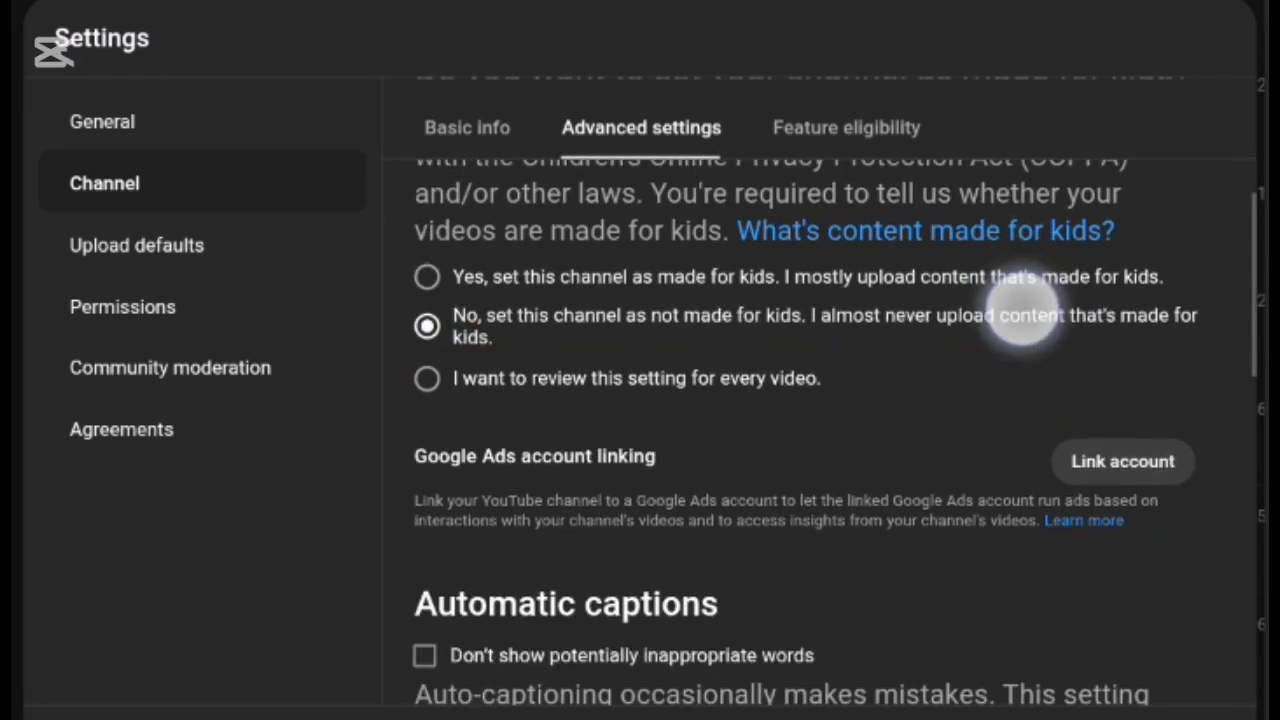
scroll(1014, 386, "up", 1)
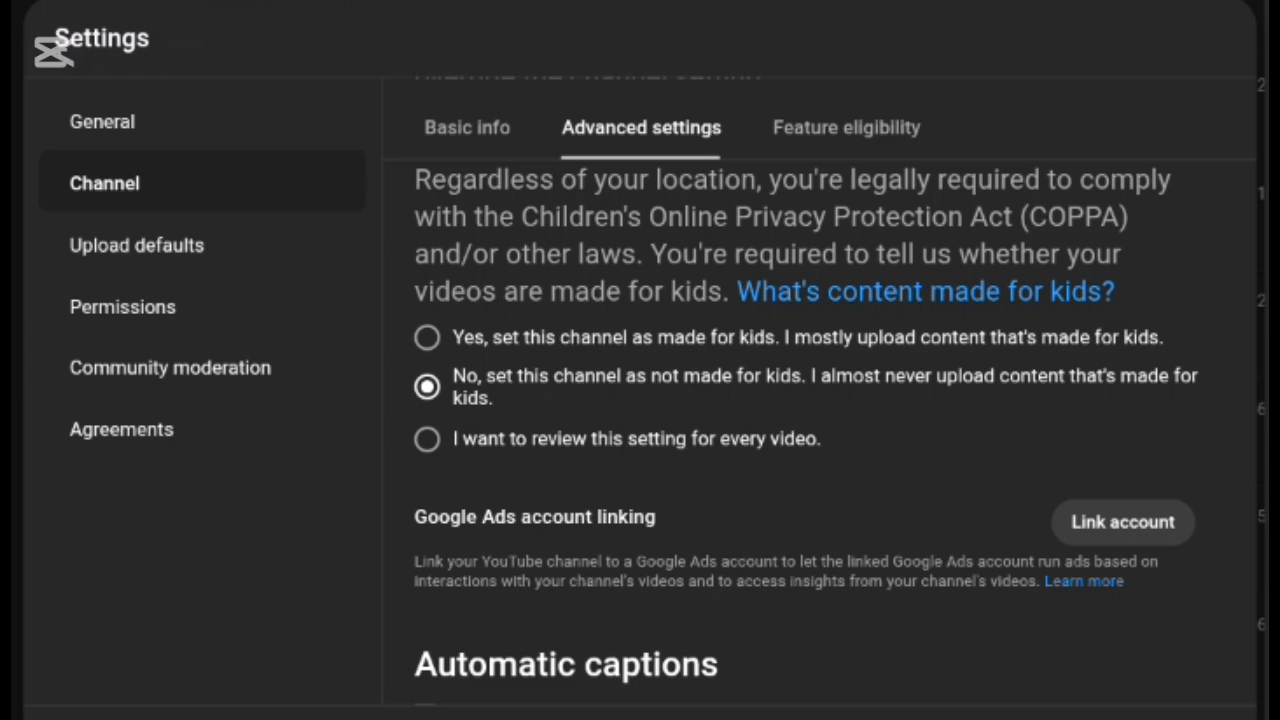
scroll(943, 534, "up", 3)
scroll(943, 337, "down", 4)
scroll(1014, 380, "up", 1)
scroll(937, 537, "up", 3)
scroll(1014, 320, "down", 4)
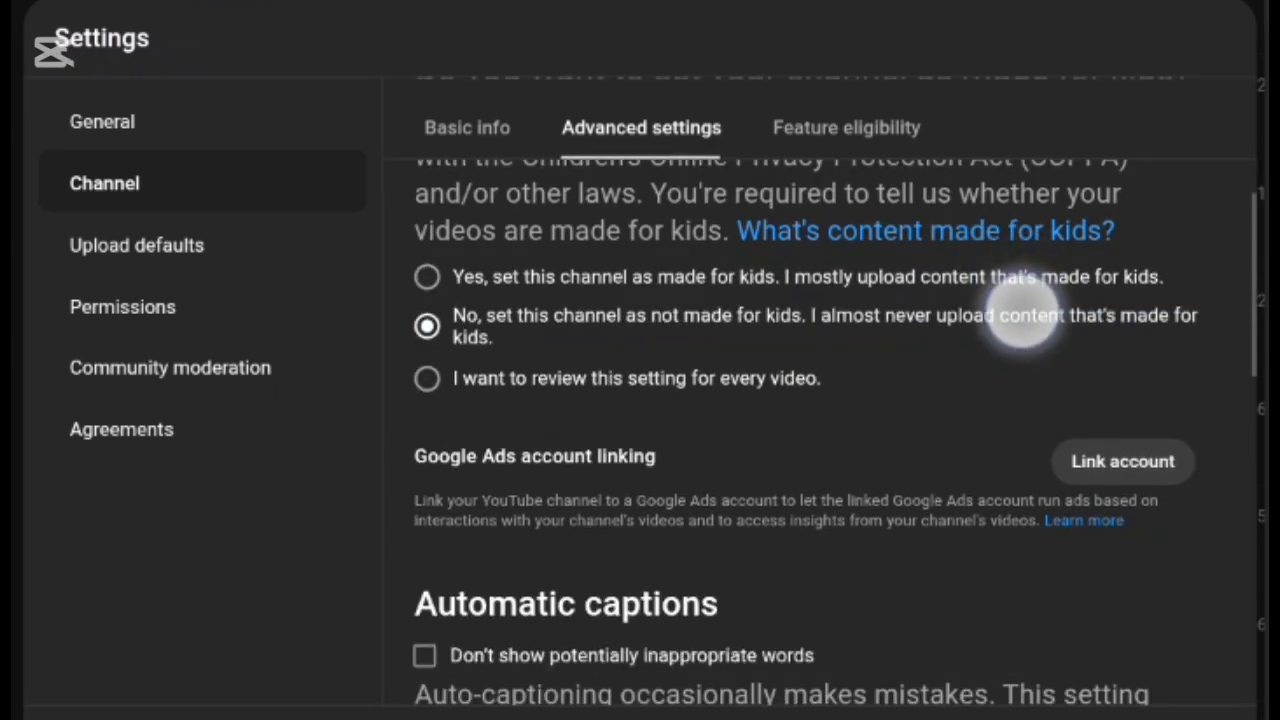
scroll(1014, 386, "up", 1)
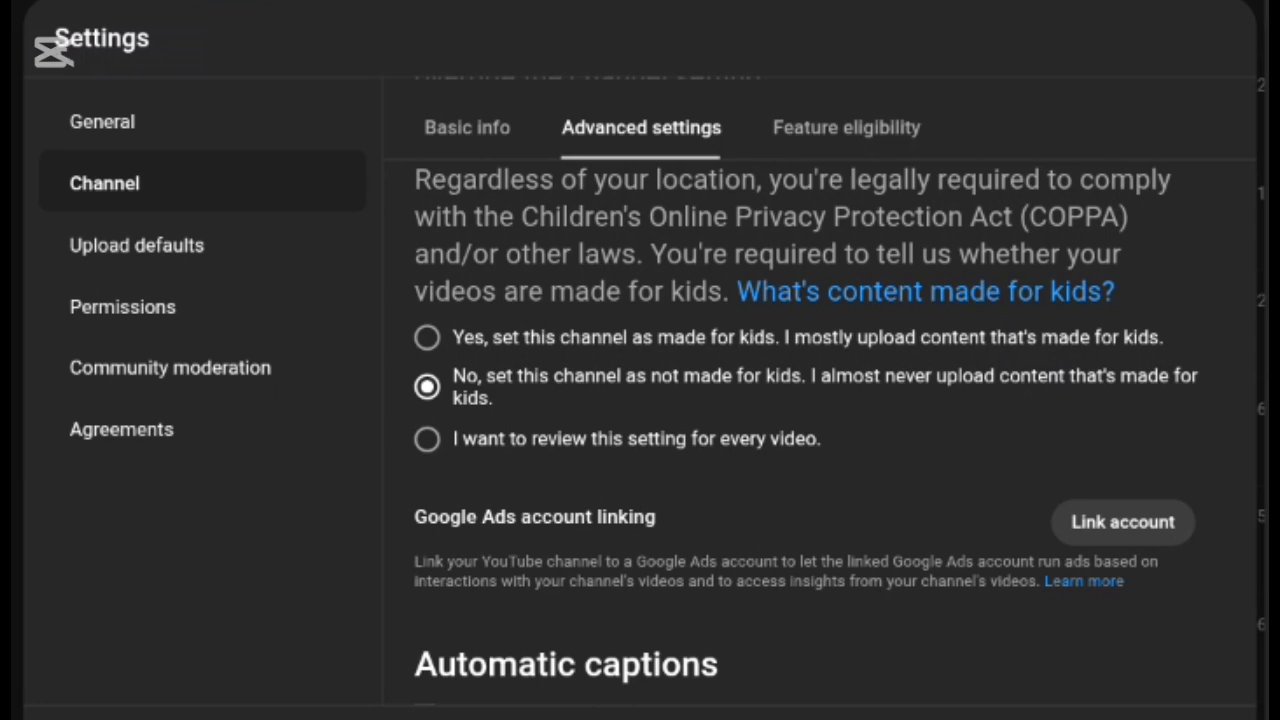
scroll(934, 537, "up", 2)
scroll(943, 329, "down", 3)
scroll(1014, 383, "up", 1)
scroll(894, 466, "up", 2)
scroll(943, 337, "down", 3)
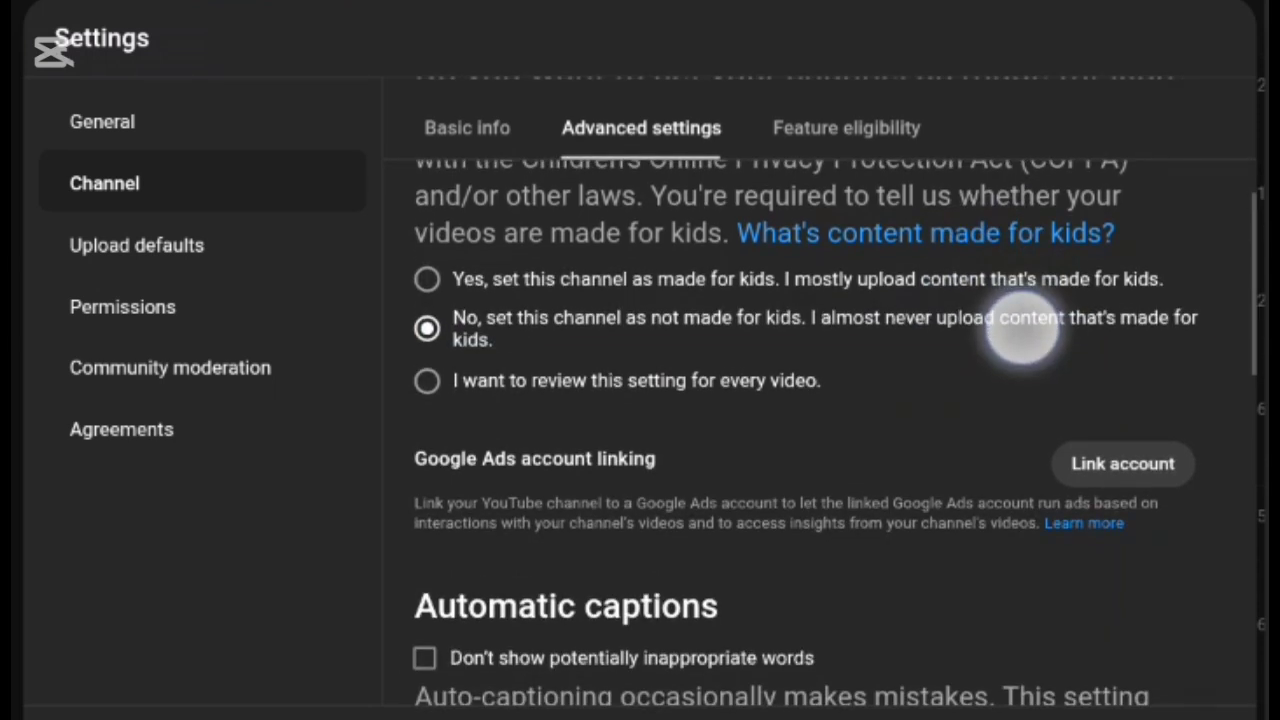
scroll(1014, 386, "up", 1)
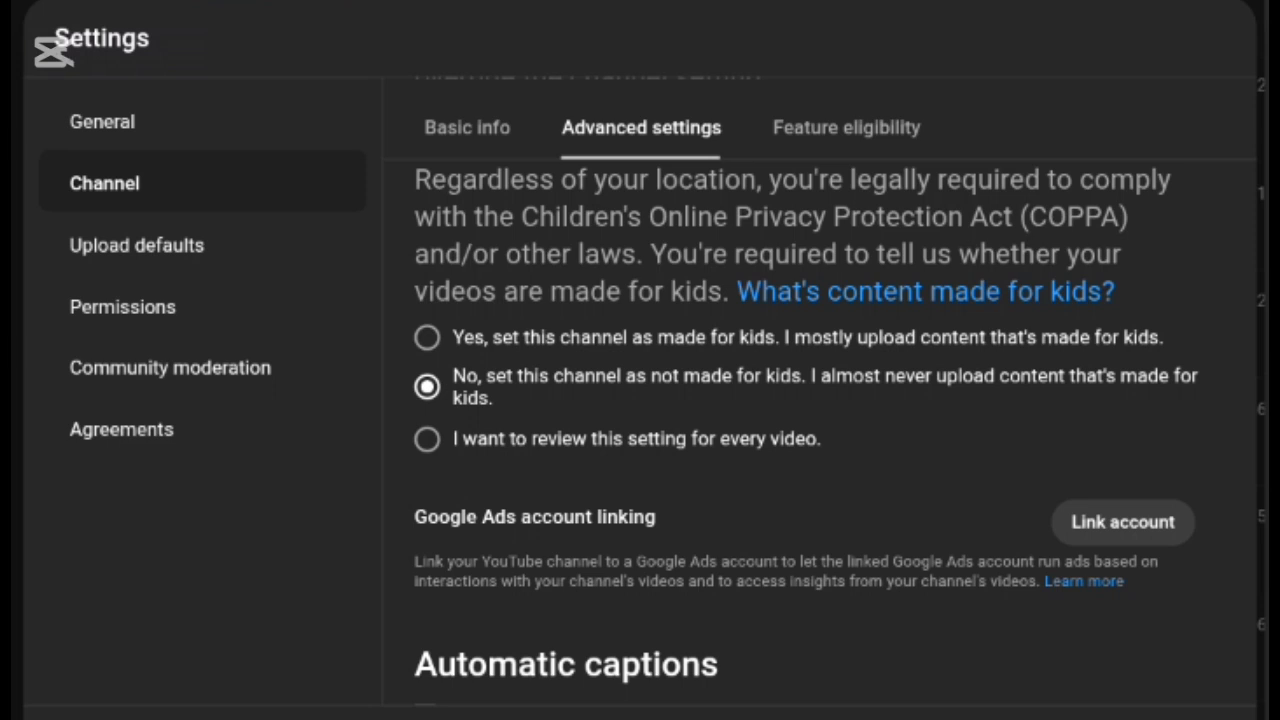
scroll(971, 423, "up", 2)
scroll(1014, 337, "down", 3)
scroll(1014, 380, "up", 1)
scroll(1043, 345, "down", 1)
scroll(1020, 386, "up", 1)
scroll(1020, 331, "down", 2)
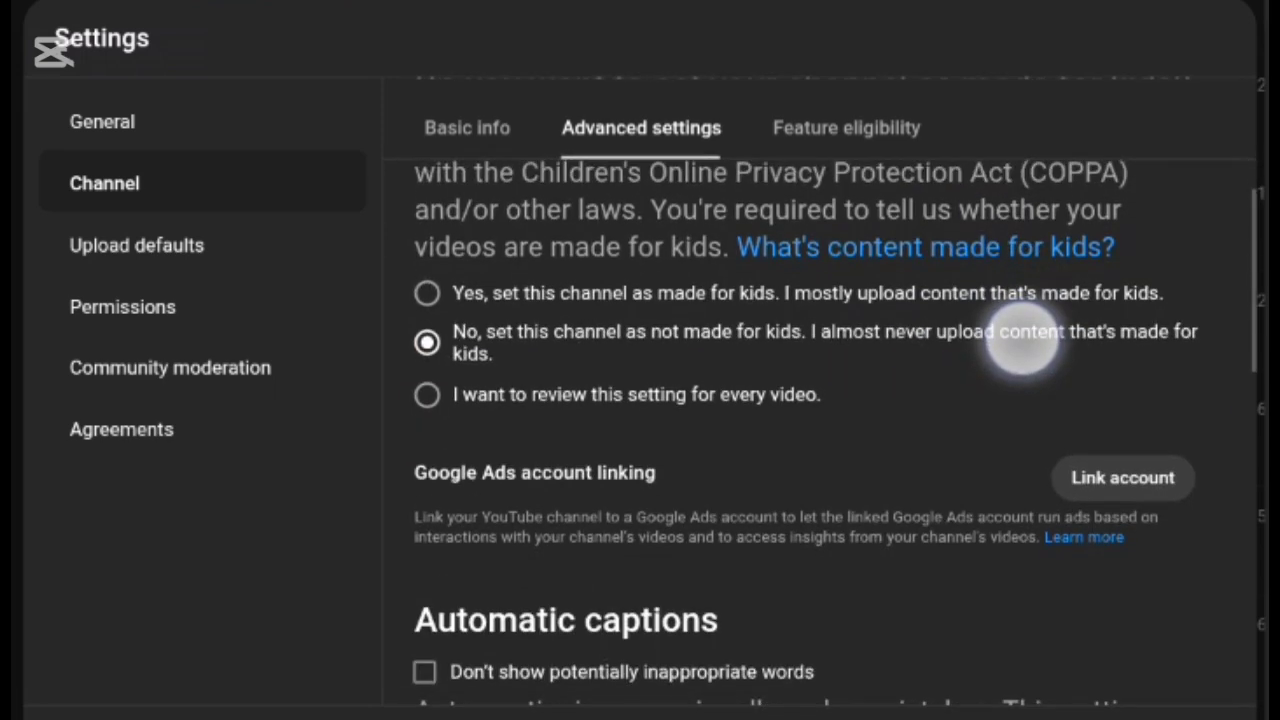
scroll(1011, 386, "up", 1)
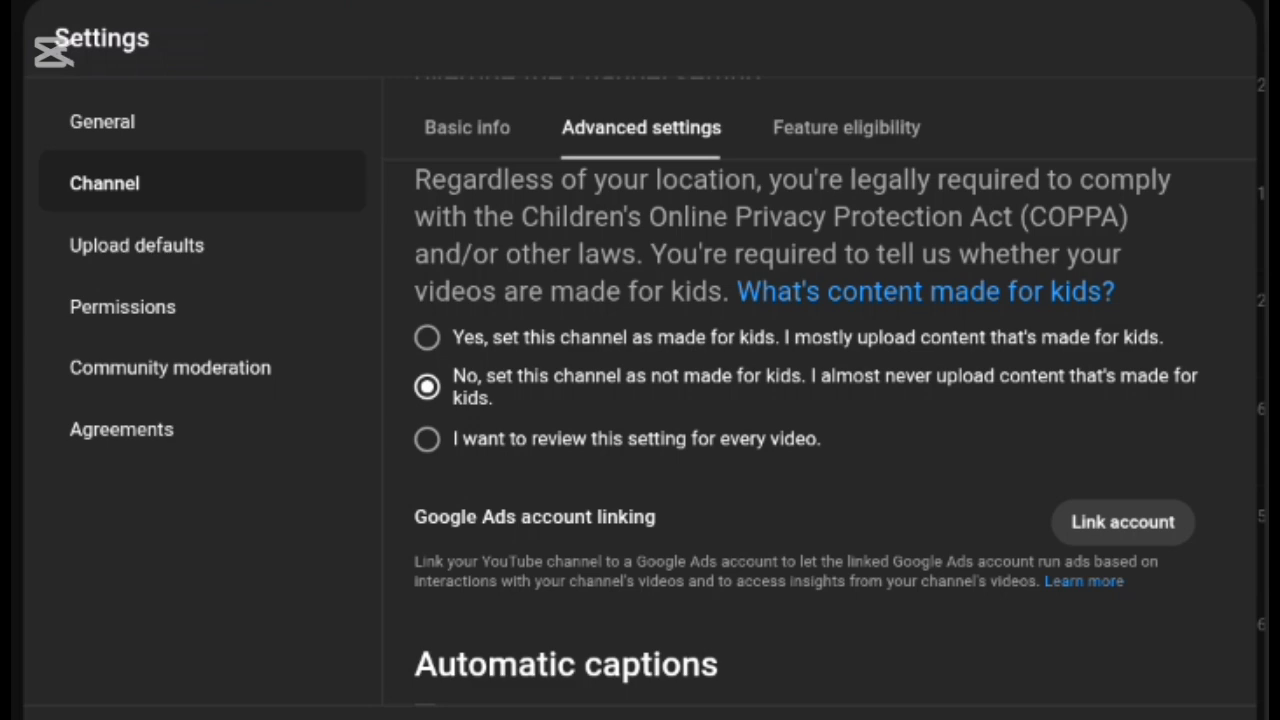
scroll(1015, 386, "up", 1)
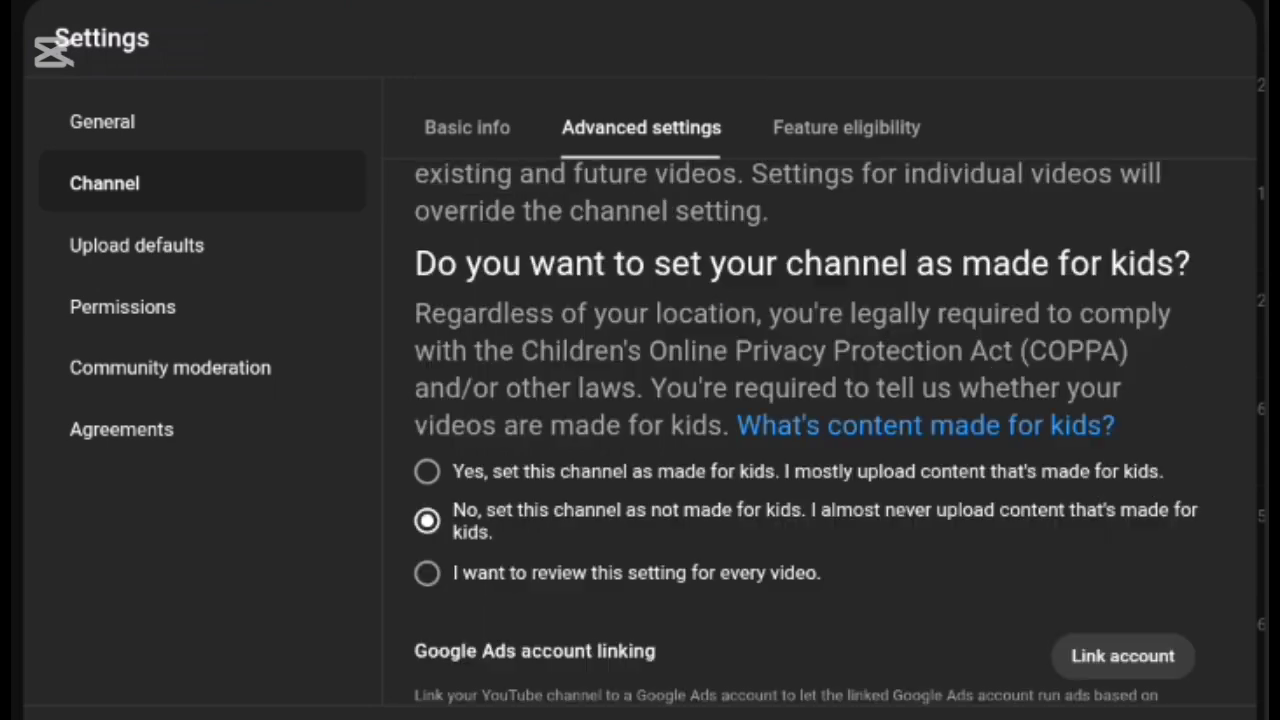
scroll(1015, 337, "down", 2)
scroll(1015, 386, "up", 1)
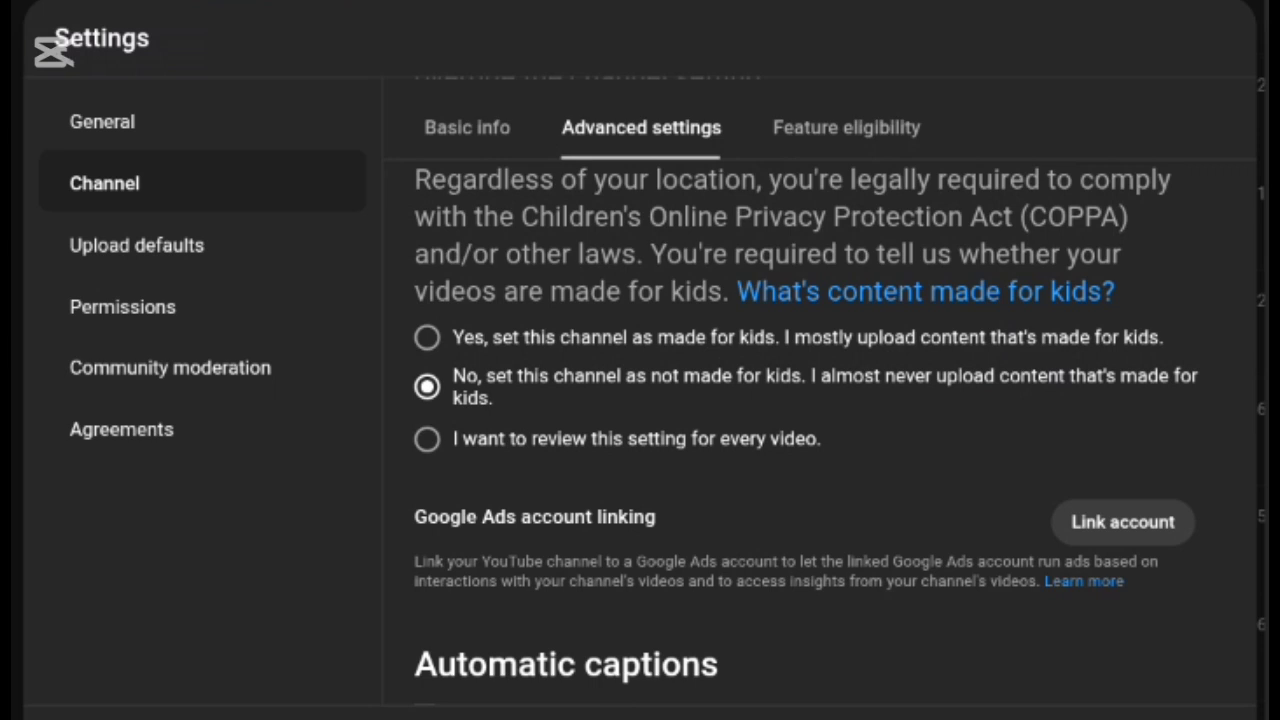
scroll(1015, 386, "up", 1)
scroll(1091, 251, "down", 2)
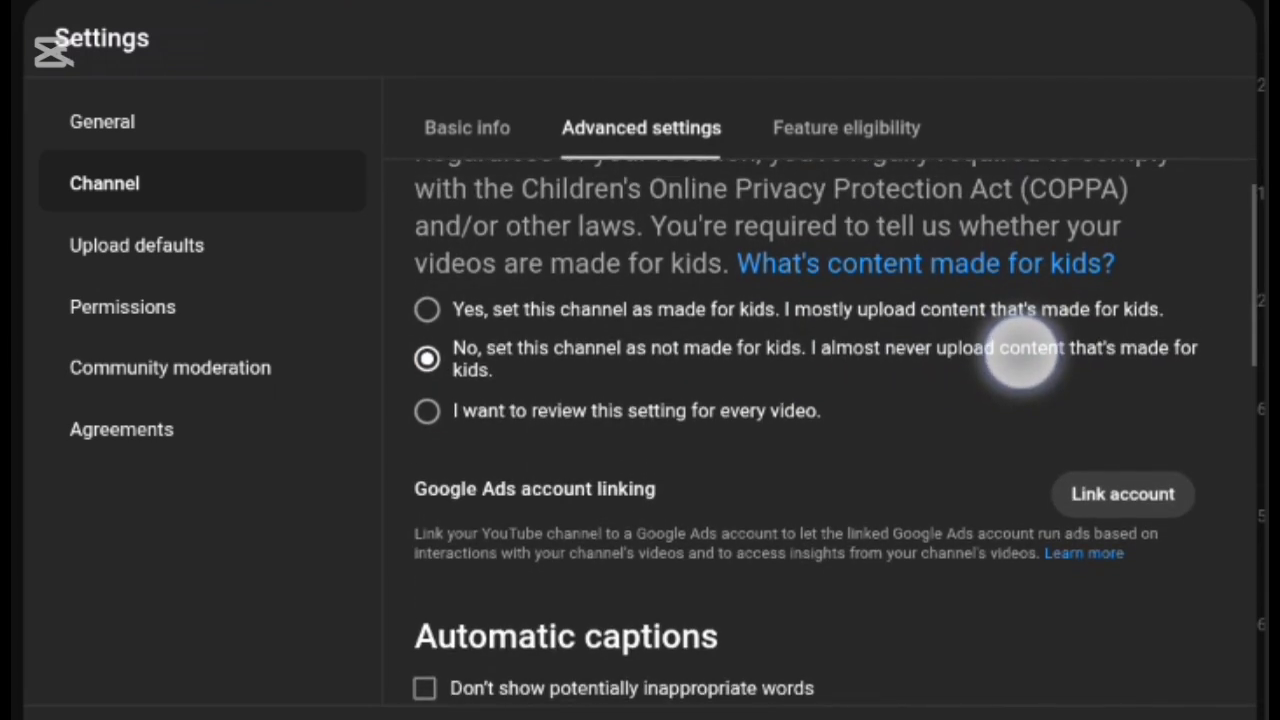
scroll(1015, 390, "up", 1)
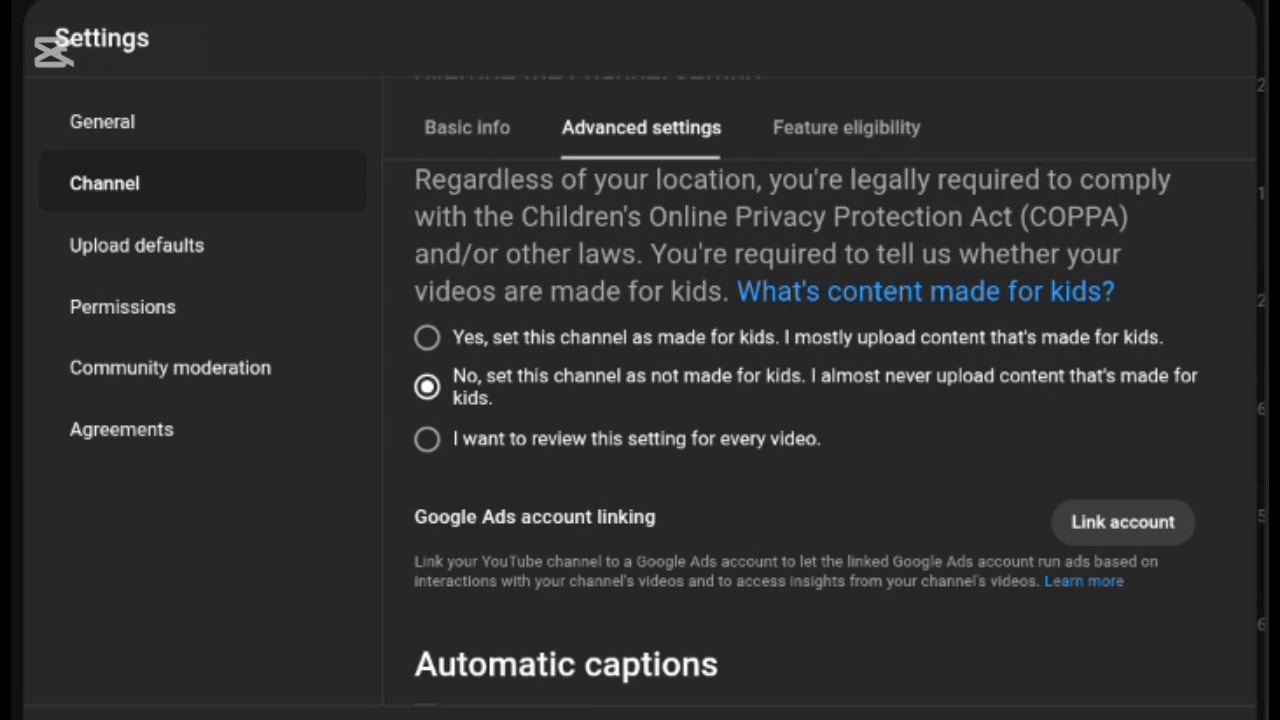
scroll(1015, 386, "up", 1)
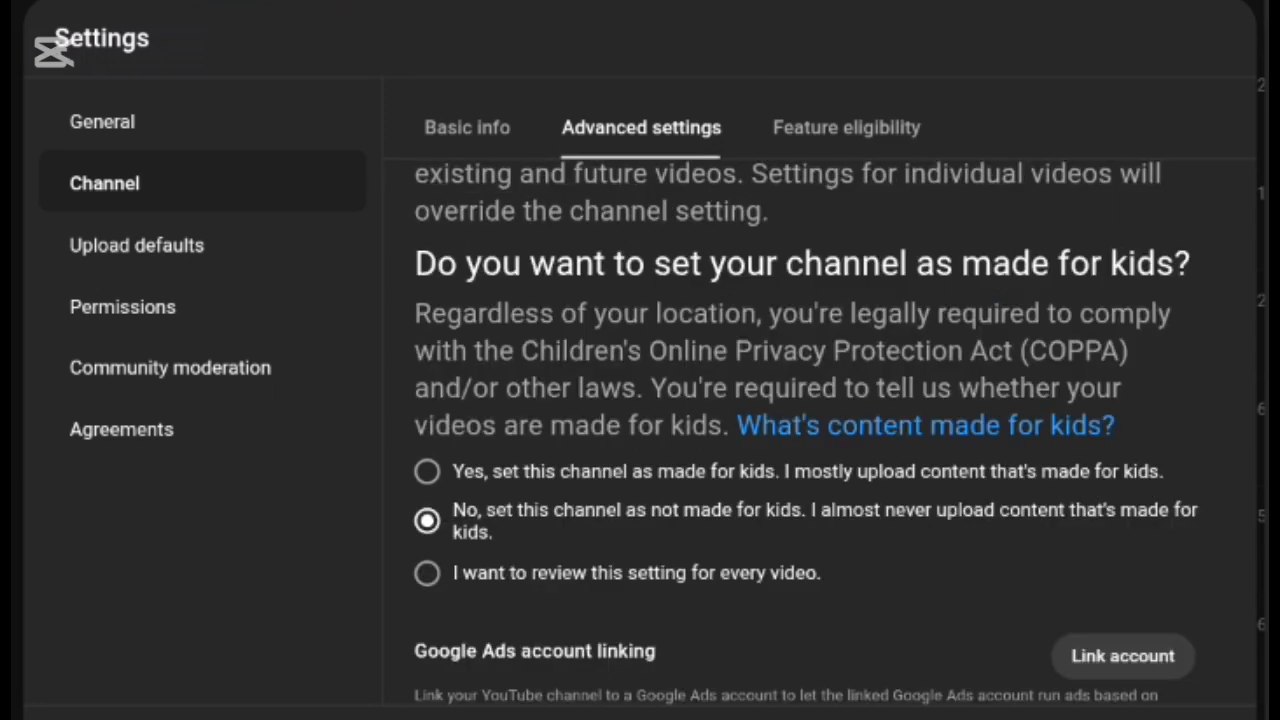
scroll(1100, 263, "down", 1)
scroll(943, 354, "down", 1)
scroll(943, 354, "up", 1)
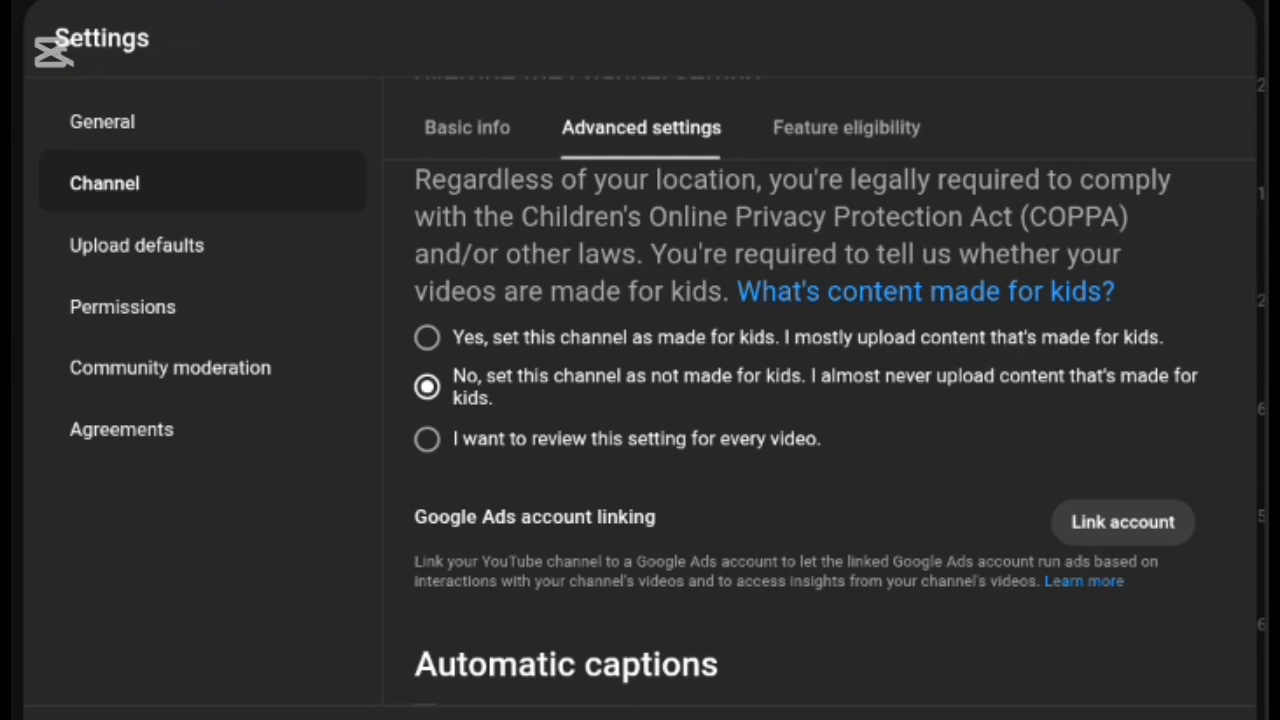
scroll(1020, 314, "up", 1)
scroll(1020, 314, "down", 1)
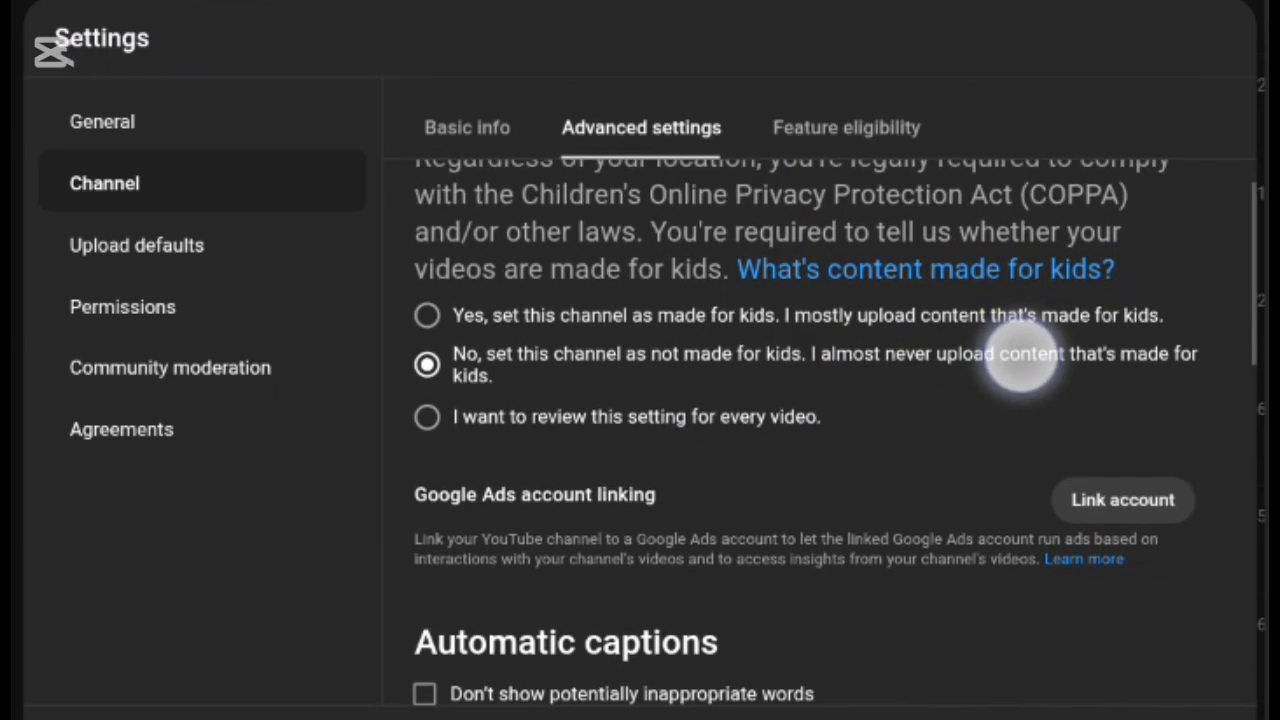
scroll(1020, 371, "up", 1)
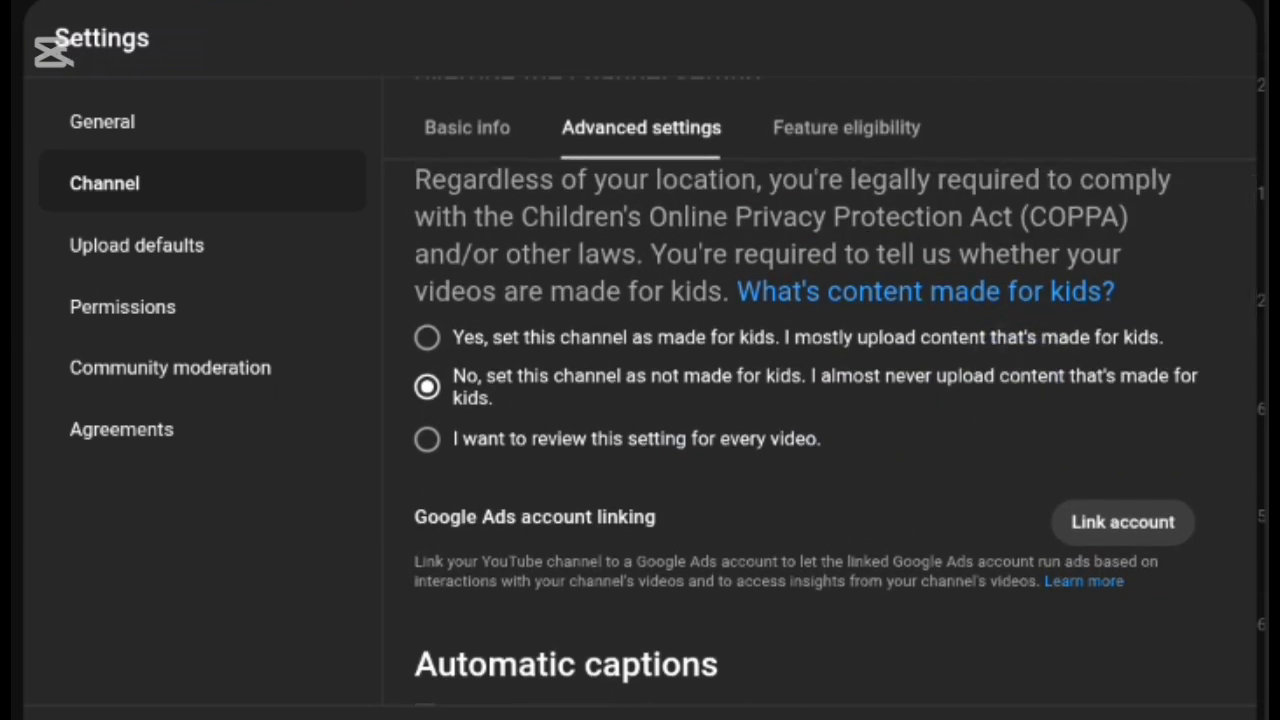
scroll(928, 337, "up", 1)
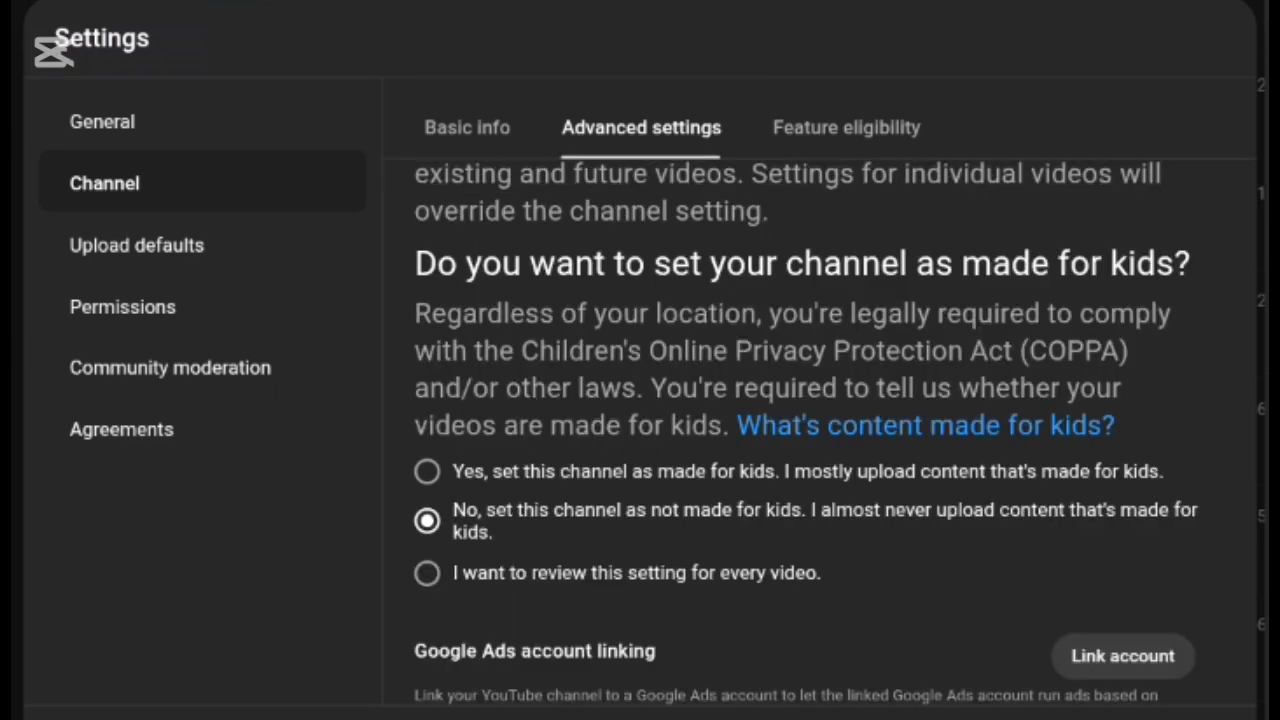
scroll(928, 337, "down", 1)
scroll(943, 366, "up", 1)
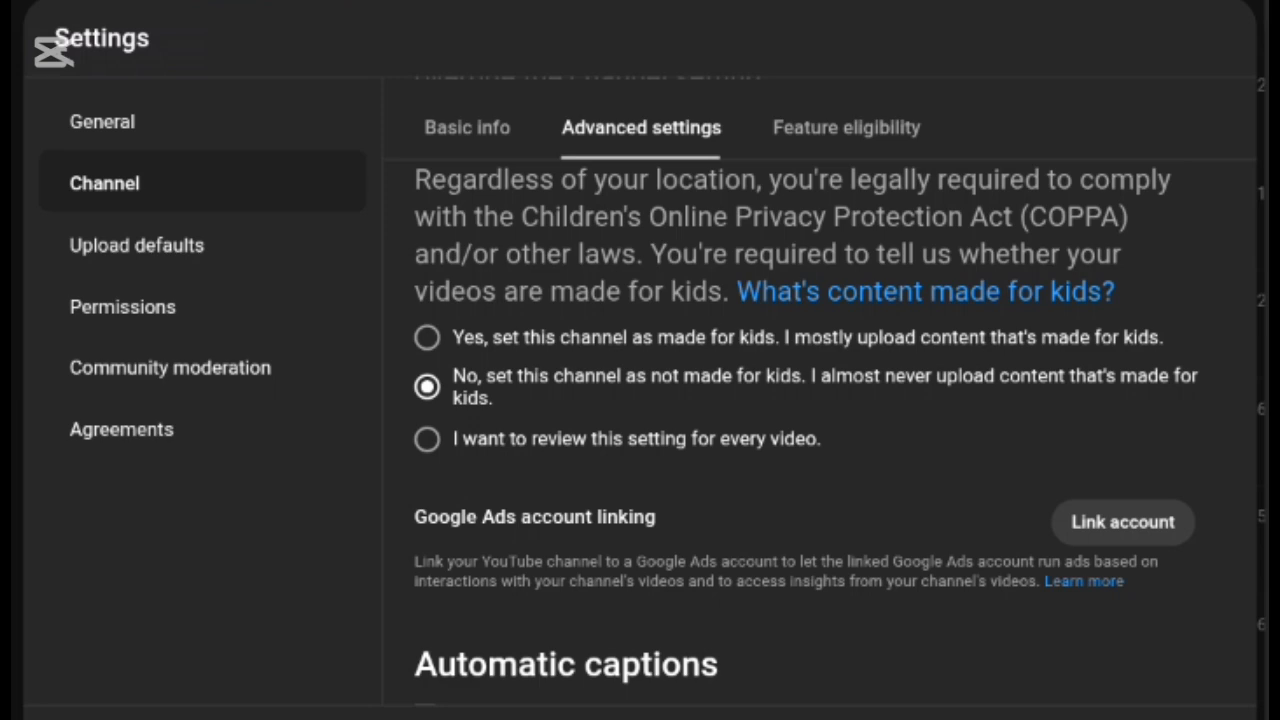
scroll(1000, 400, "up", 1)
scroll(1094, 334, "down", 1)
scroll(1023, 380, "up", 1)
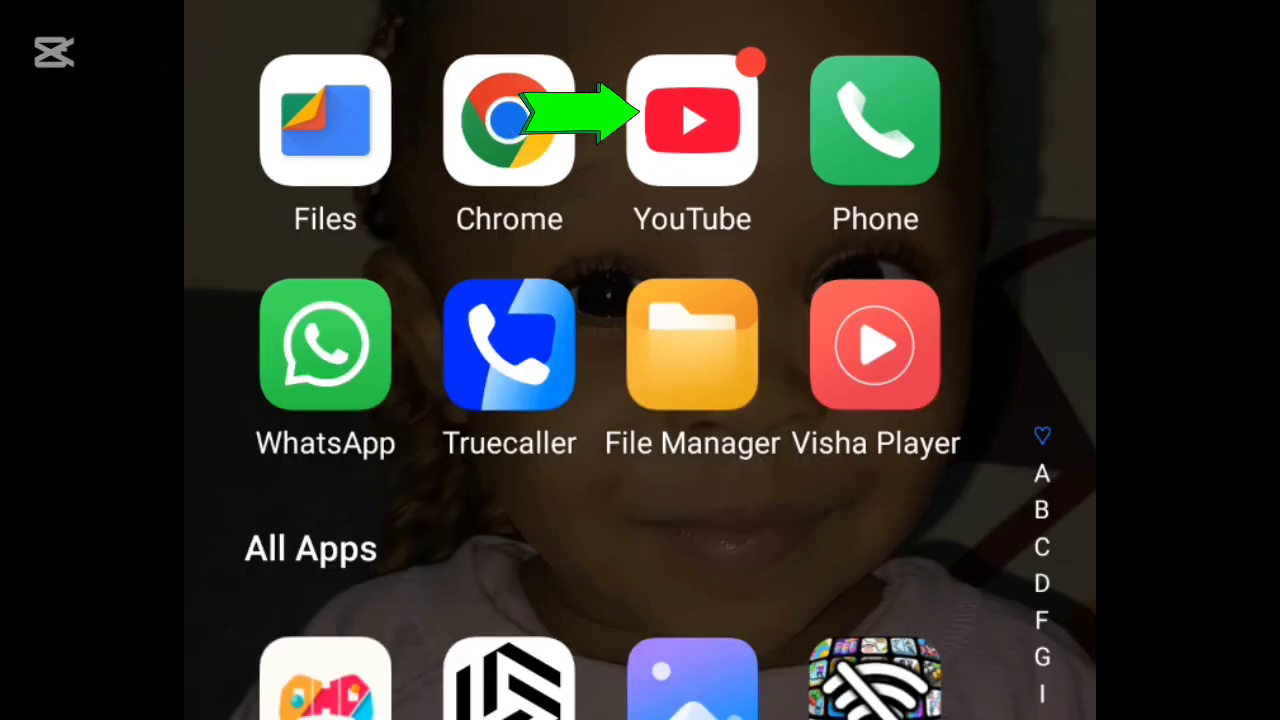
- Switch to the YouTube app and open the account's own channel for editing
left_click(700, 135)
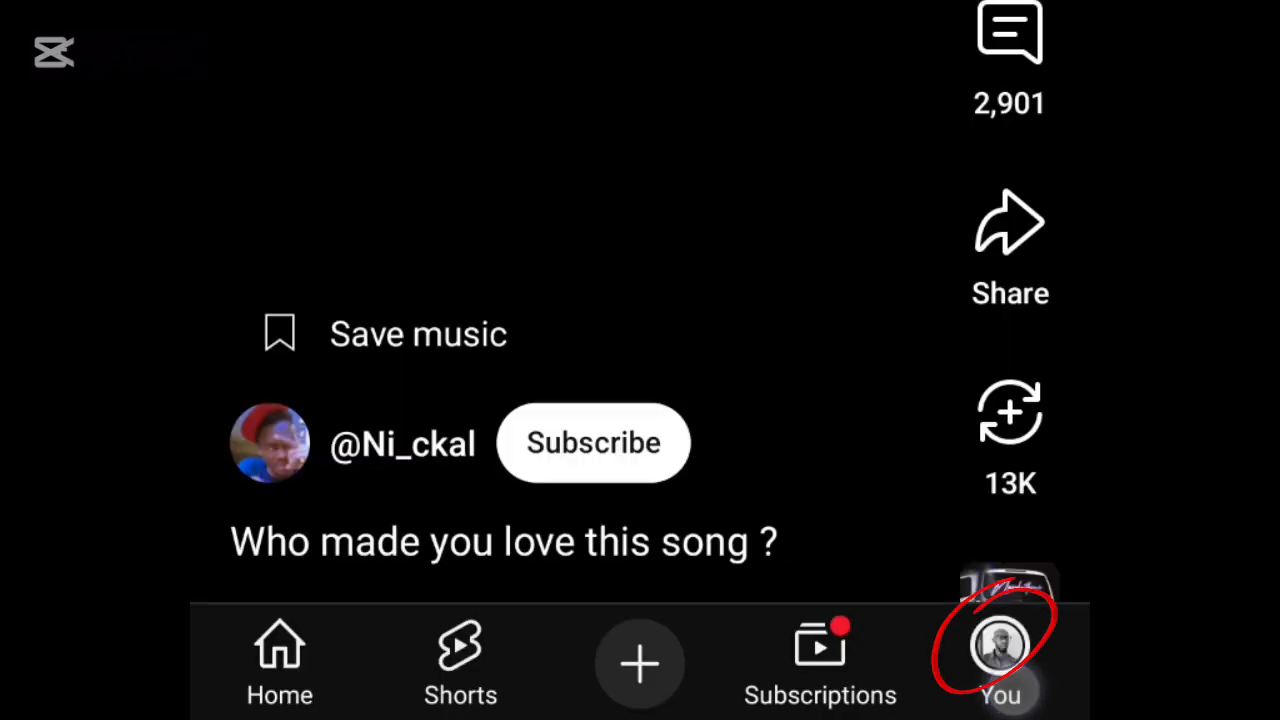
left_click(1000, 648)
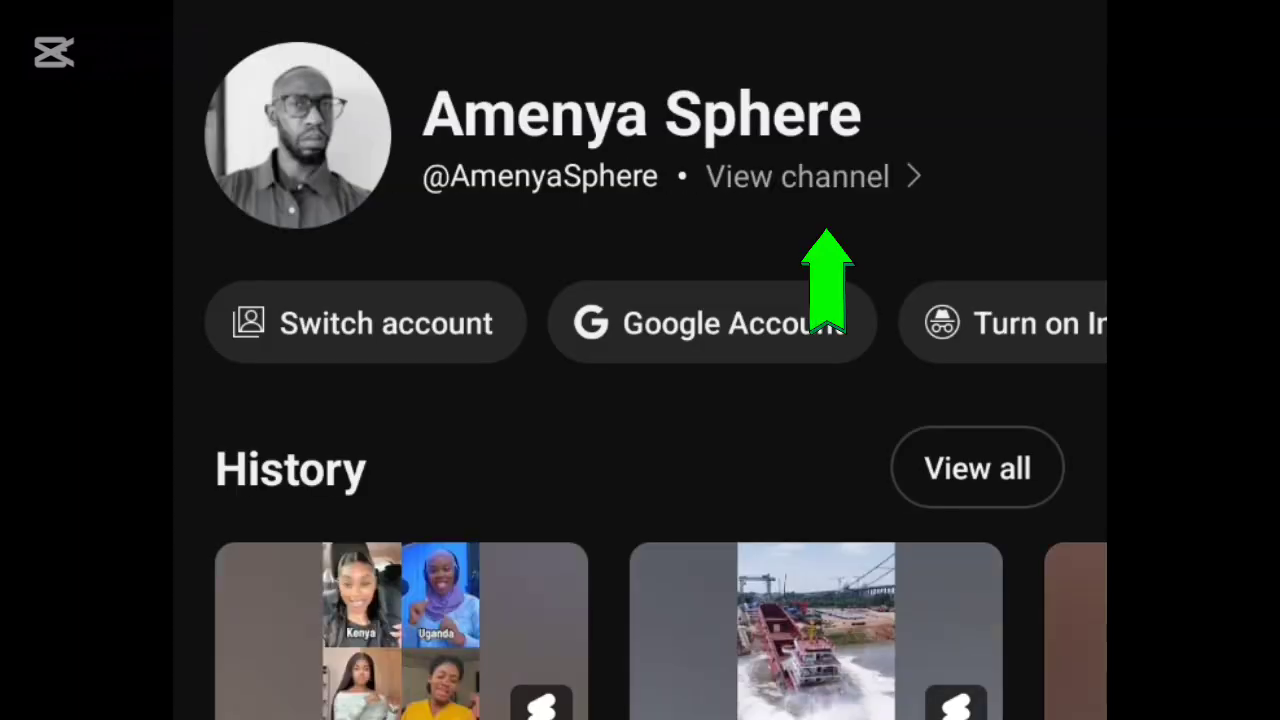
left_click(862, 160)
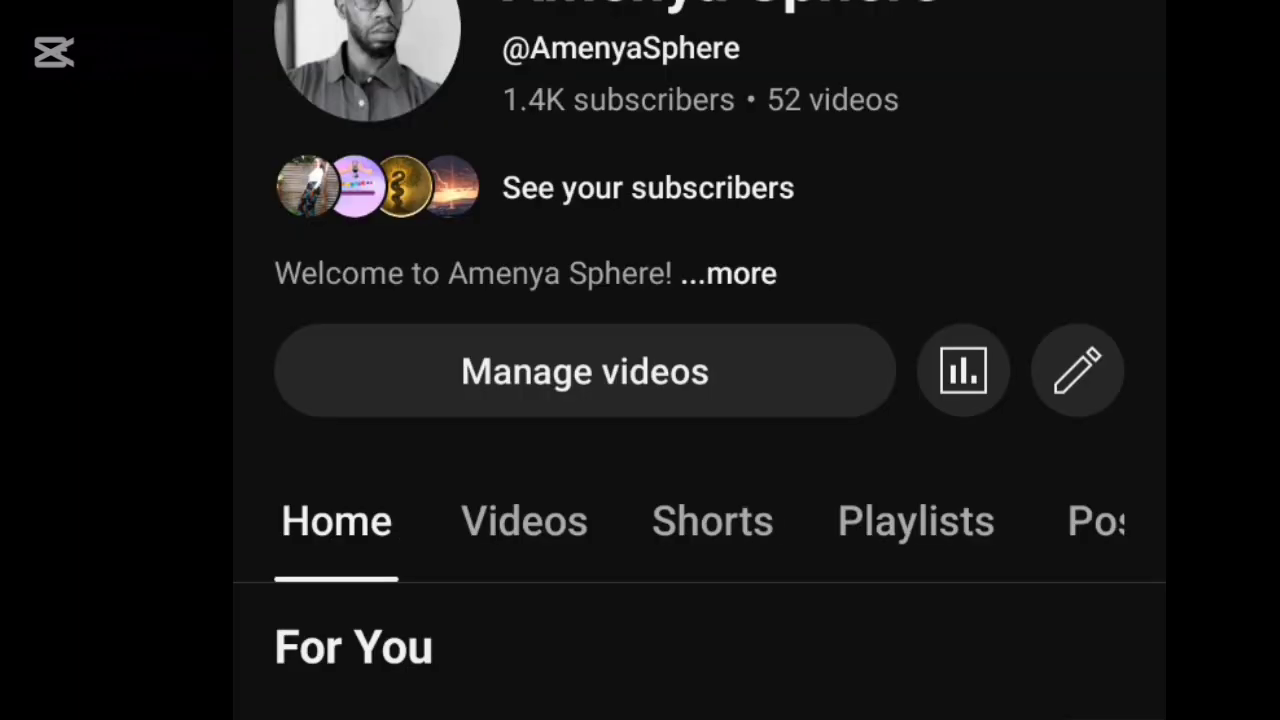
left_click(1078, 371)
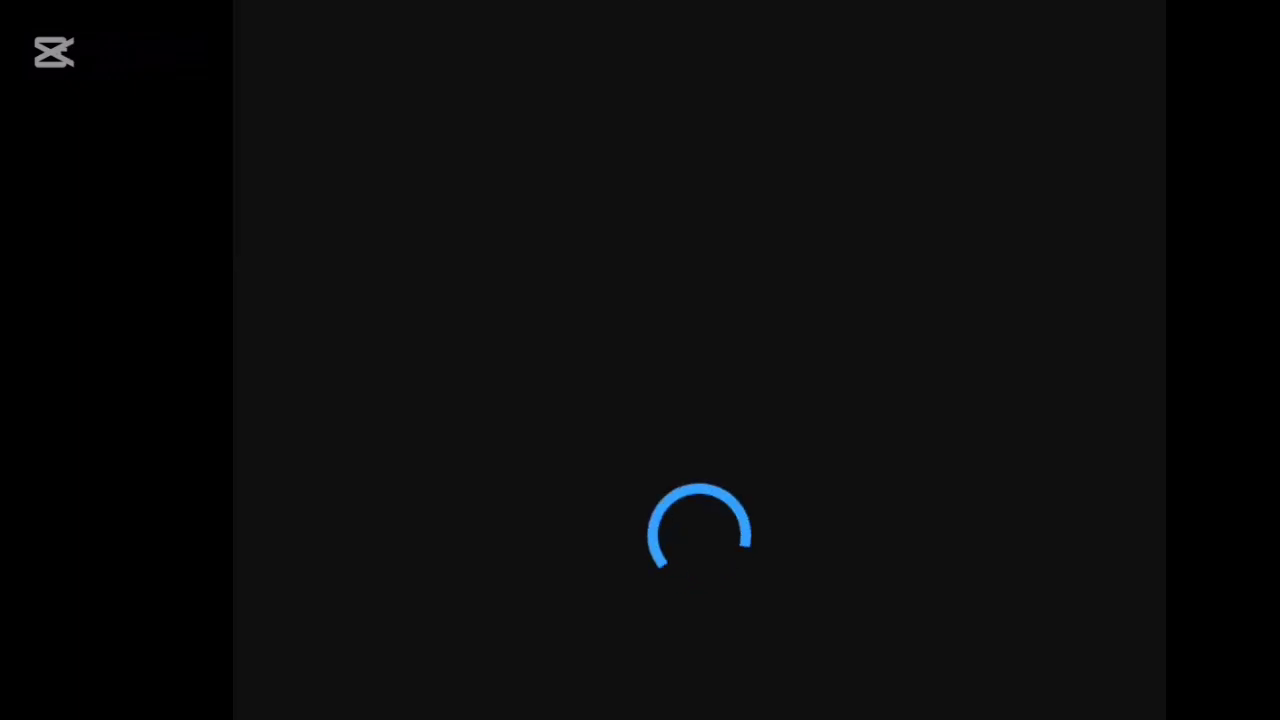